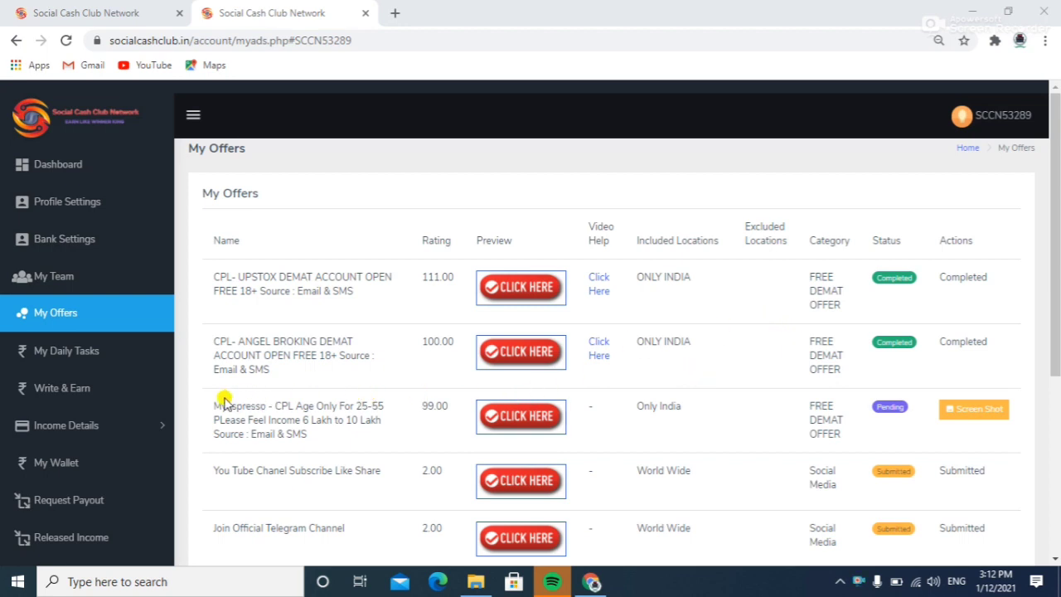
Open the Myespresso offer's sign-up link (rated 99.00) and switch to the Espresso registration page
left_click_drag(210, 406, 356, 439)
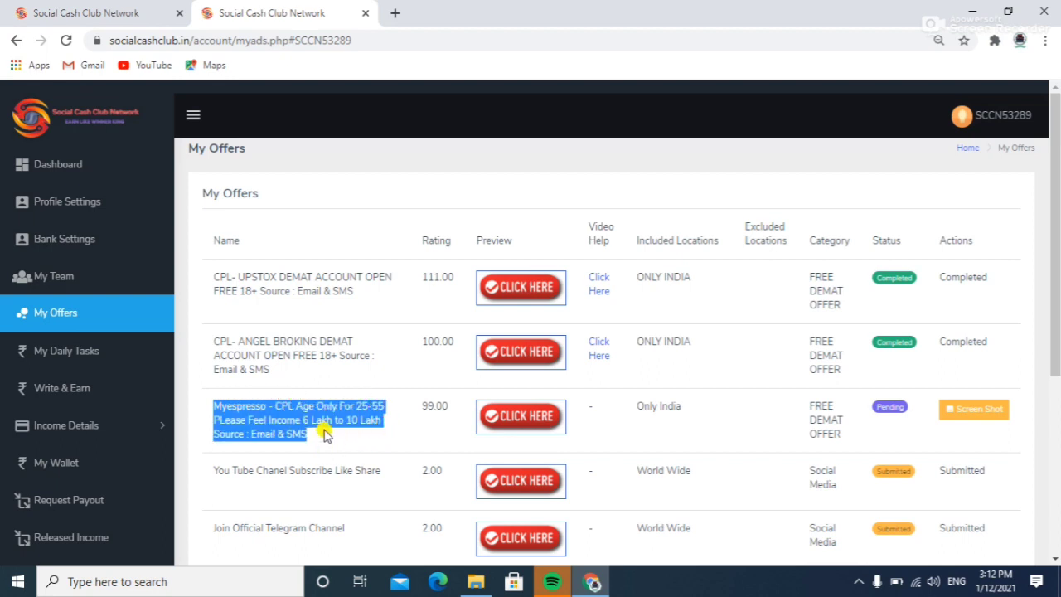
left_click(508, 418)
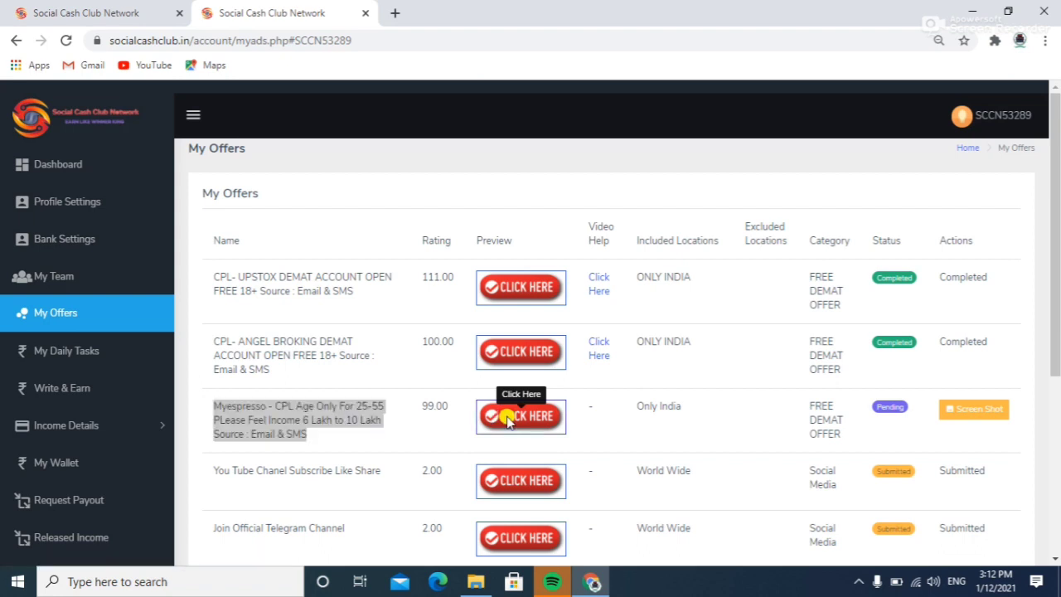
left_click(304, 19)
left_click(414, 412)
left_click_drag(414, 412, 464, 406)
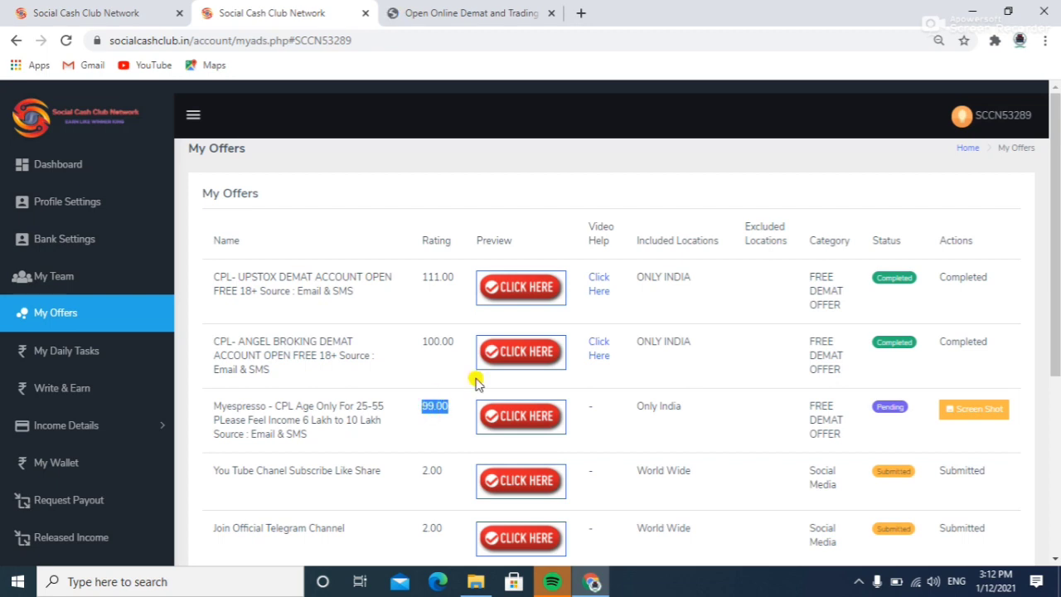
scroll(476, 379, "down", 4)
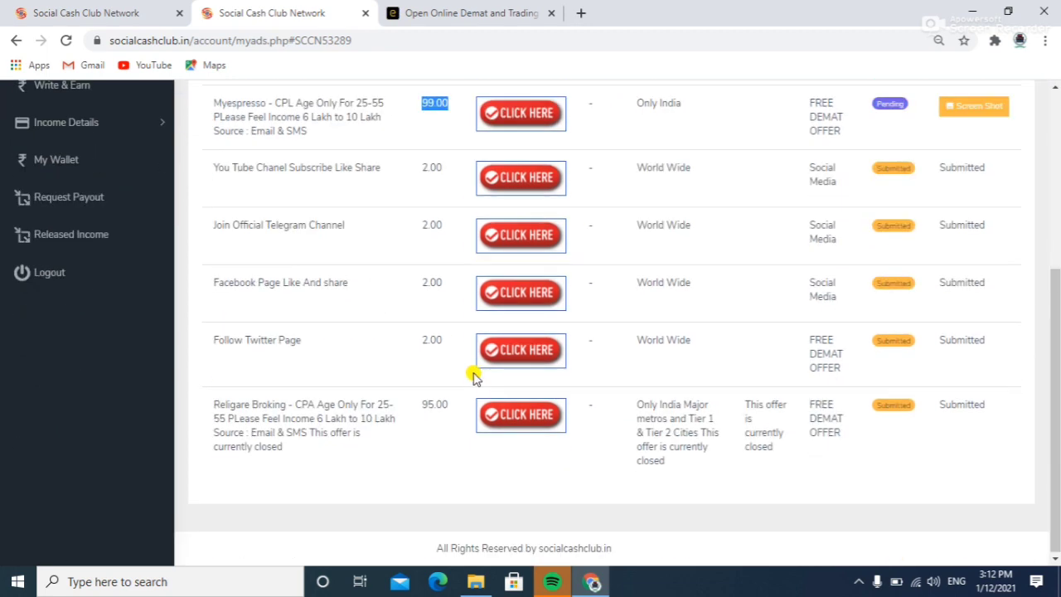
left_click_drag(420, 403, 450, 400)
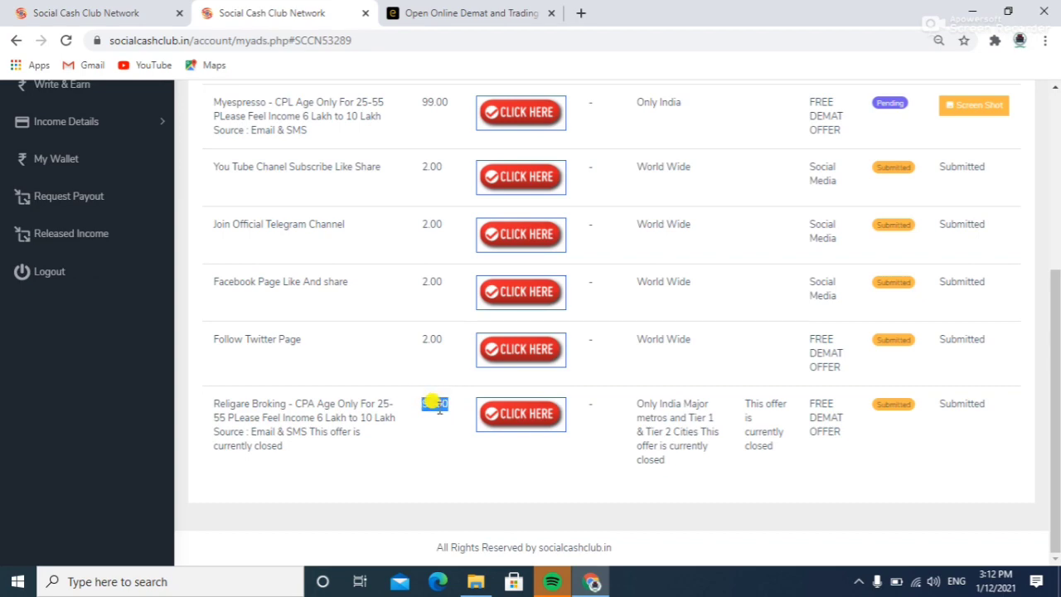
left_click_drag(748, 401, 777, 450)
scroll(670, 393, "up", 5)
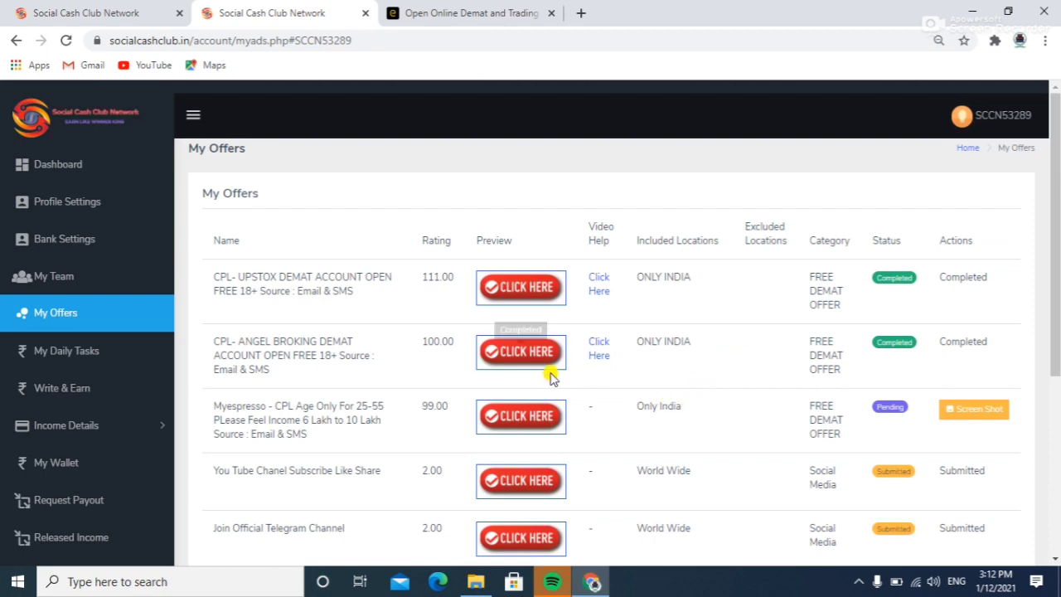
left_click(499, 14)
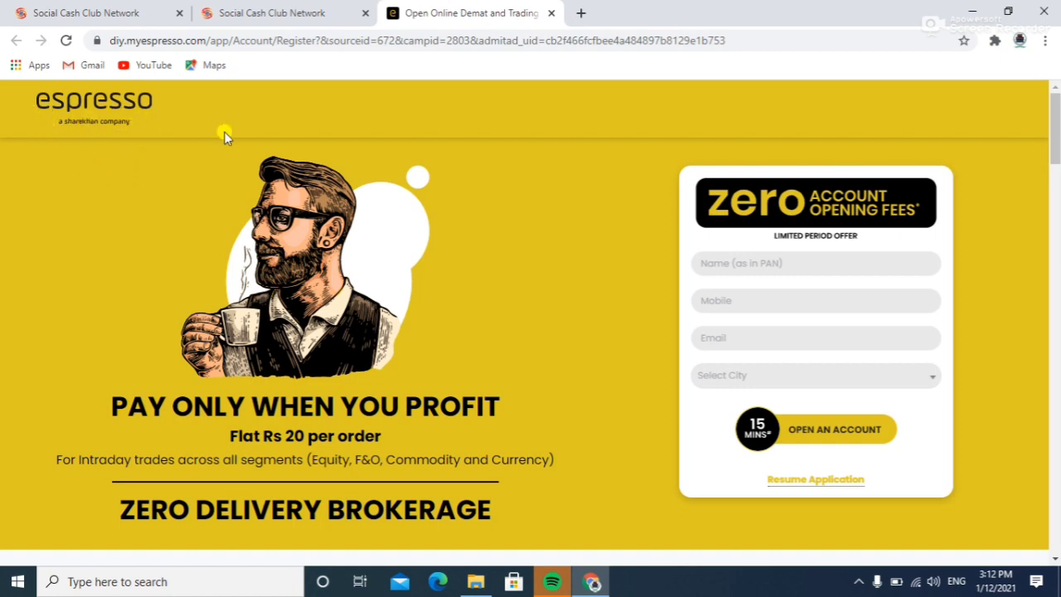
Enter the applicant's name as in PAN and mobile number, then move to the e-mail field
scroll(485, 191, "down", 1)
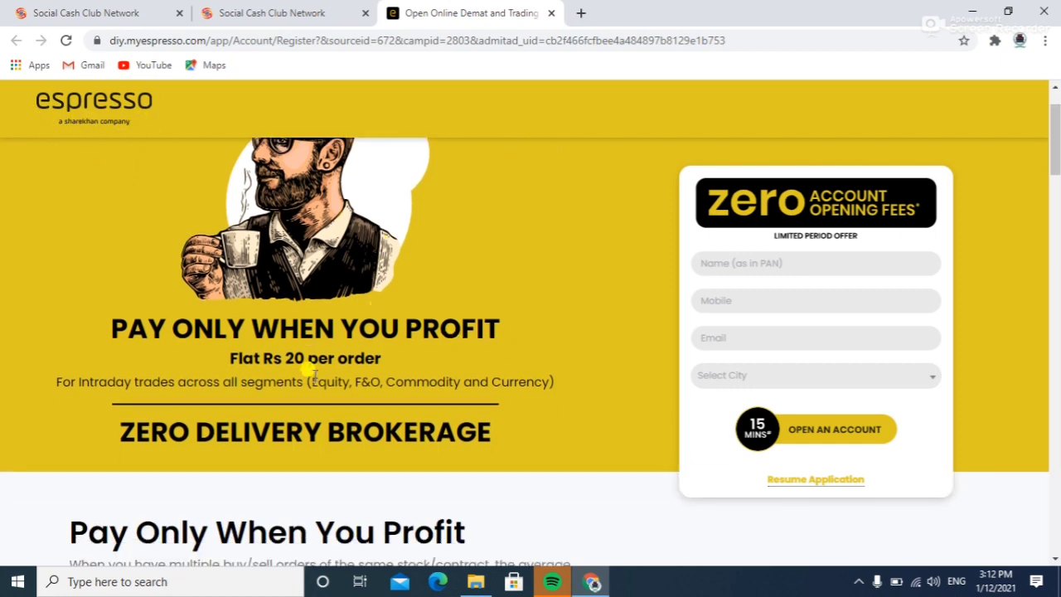
scroll(315, 377, "down", 2)
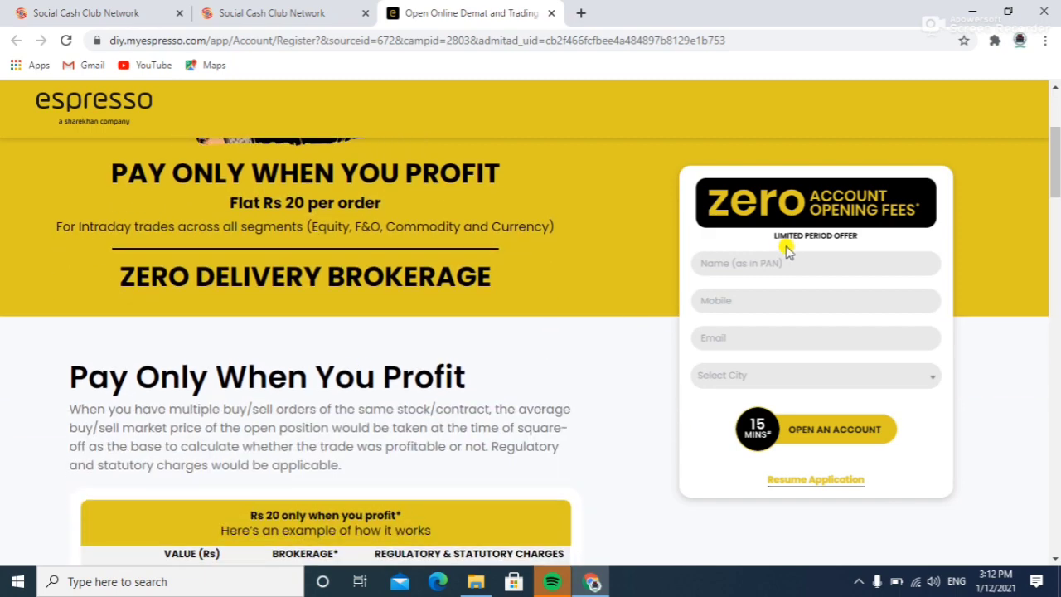
left_click(796, 262)
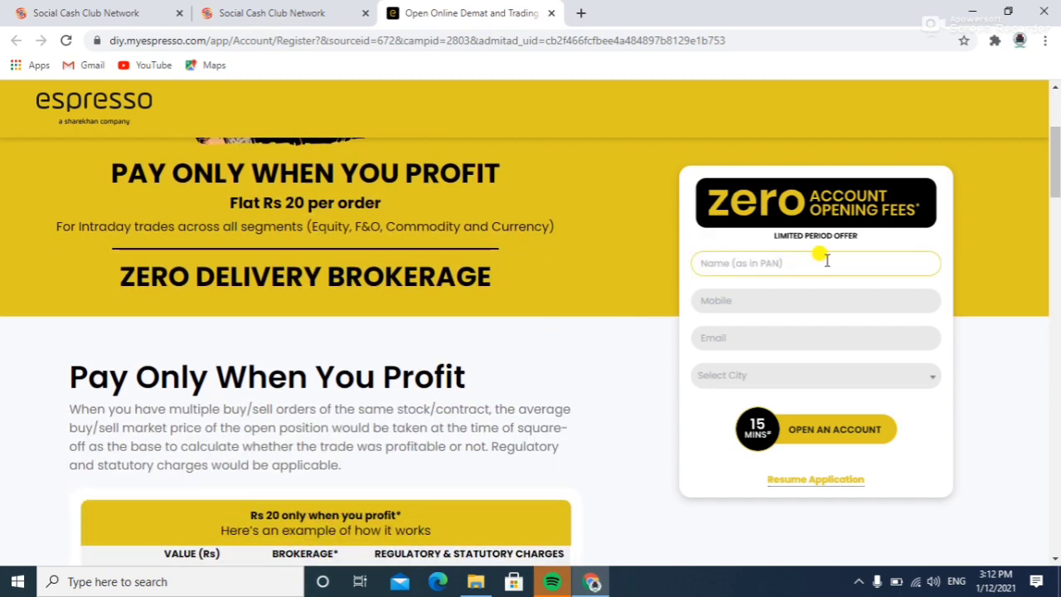
type("S")
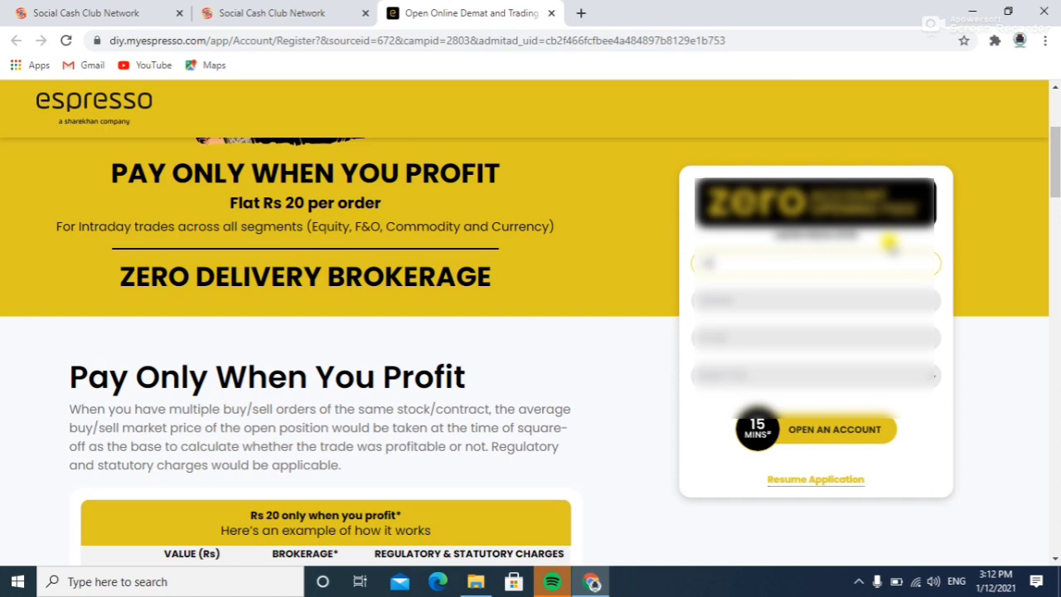
type("ai")
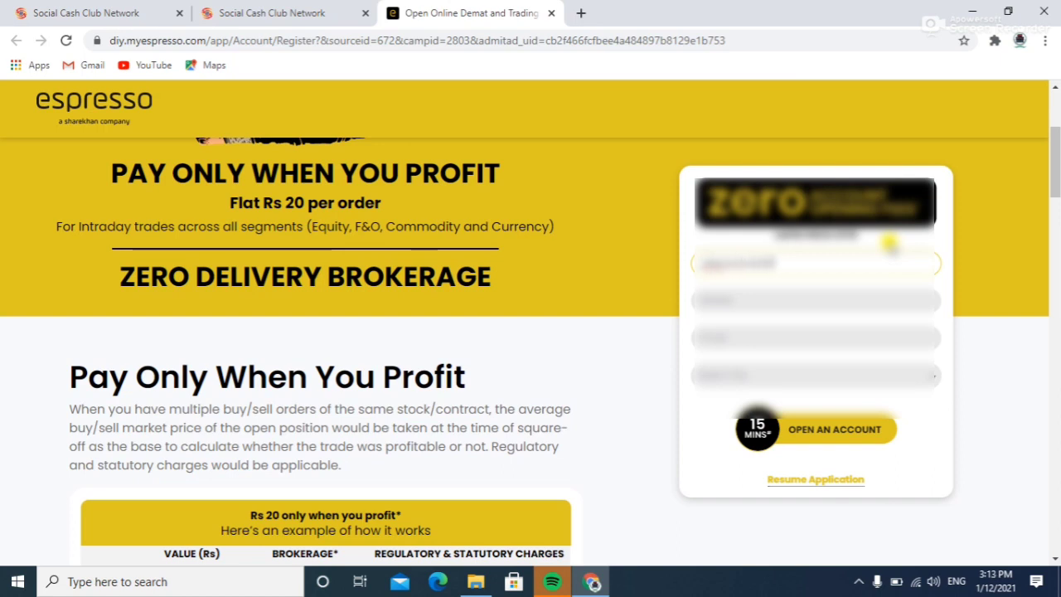
type("ni")
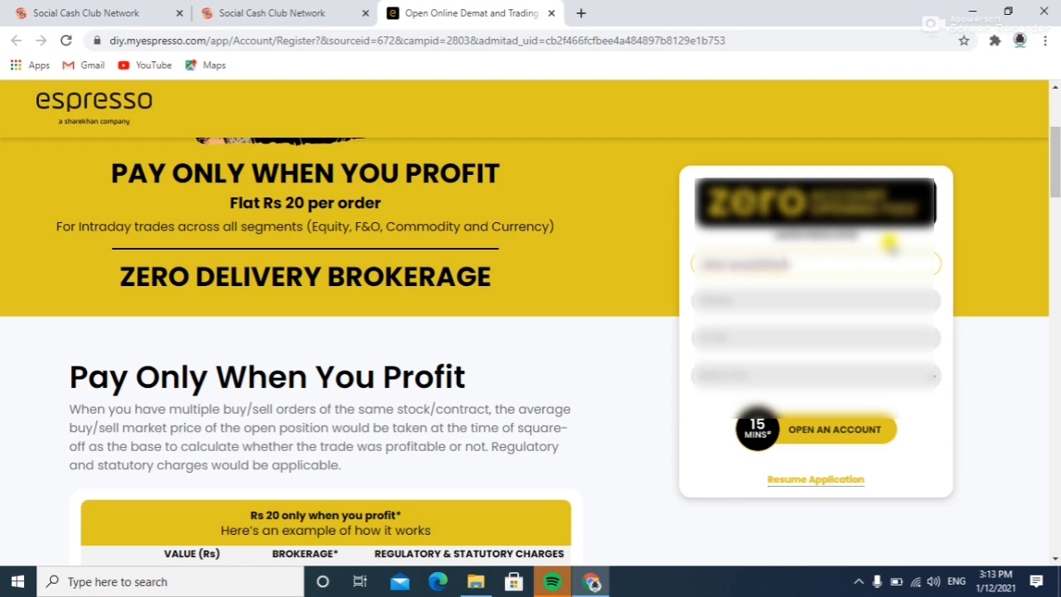
left_click(812, 301)
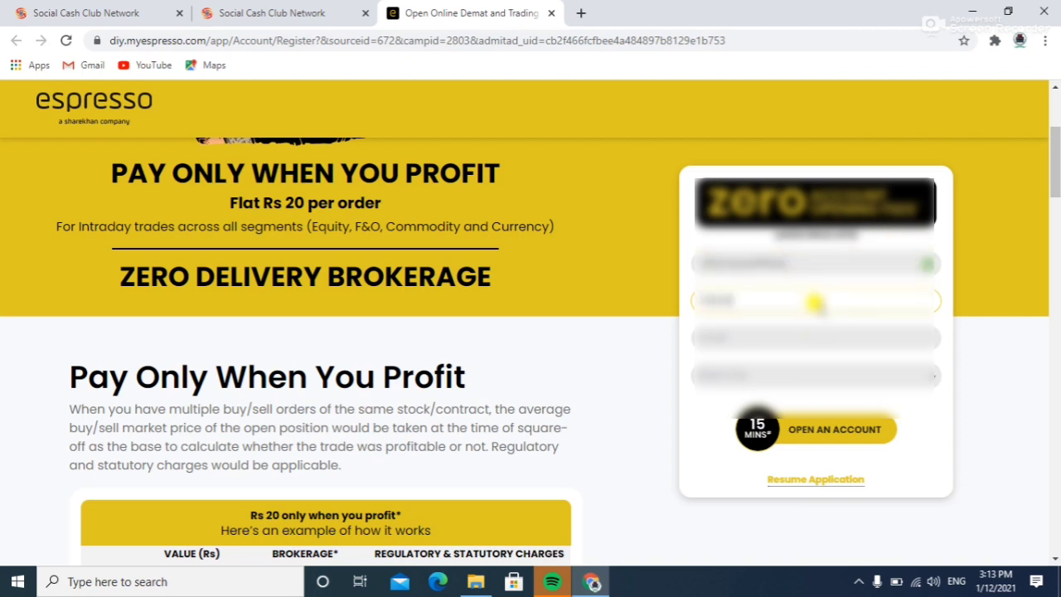
type("987")
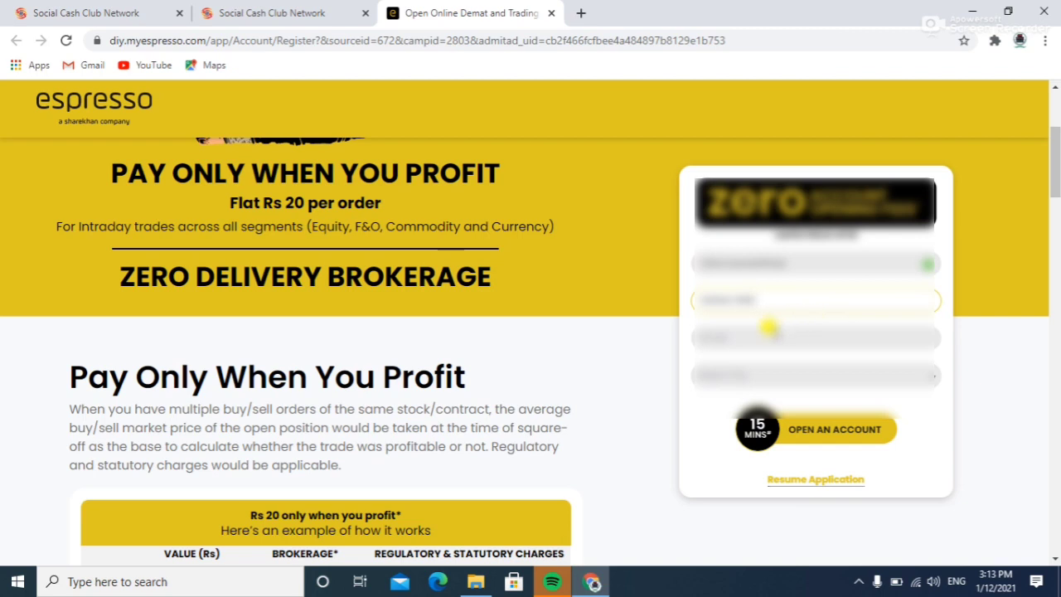
left_click(769, 334)
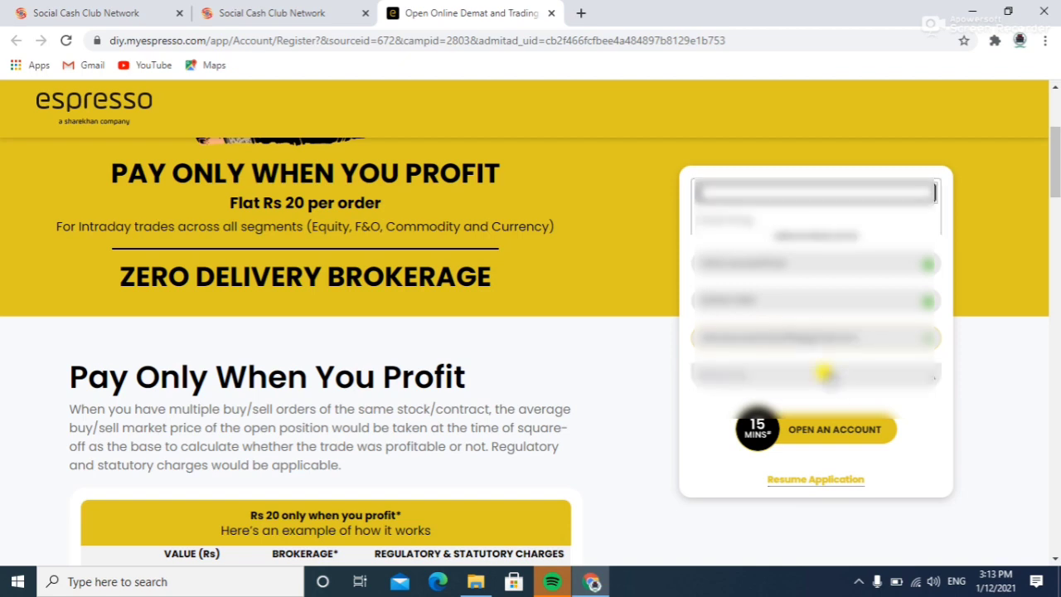
Open the city dropdown and scroll through its list to find the applicant's city
left_click(823, 375)
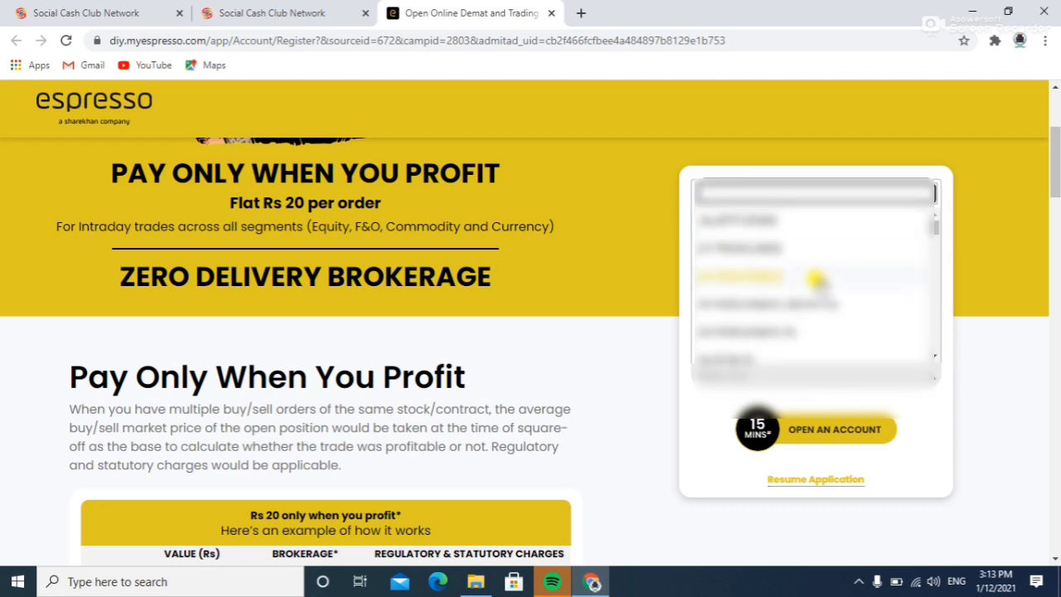
scroll(817, 281, "down", 5)
scroll(816, 322, "down", 5)
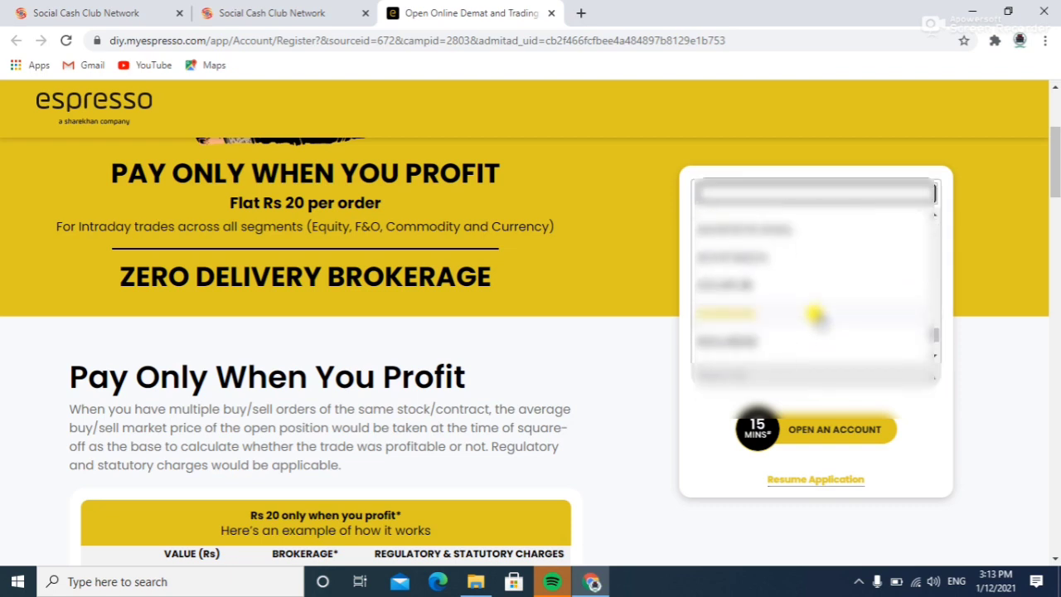
scroll(819, 311, "up", 4)
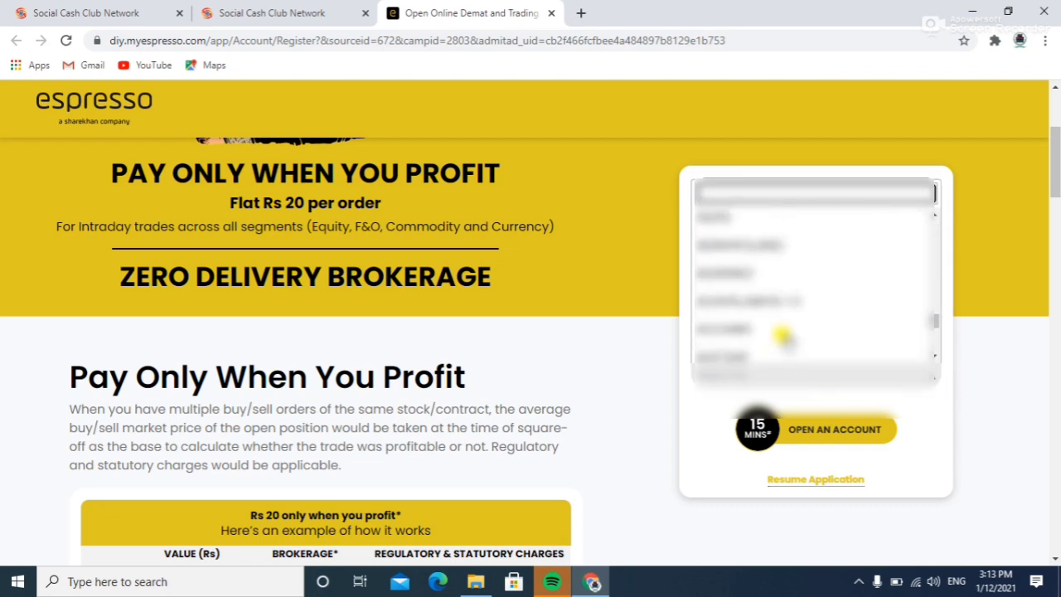
scroll(772, 303, "up", 5)
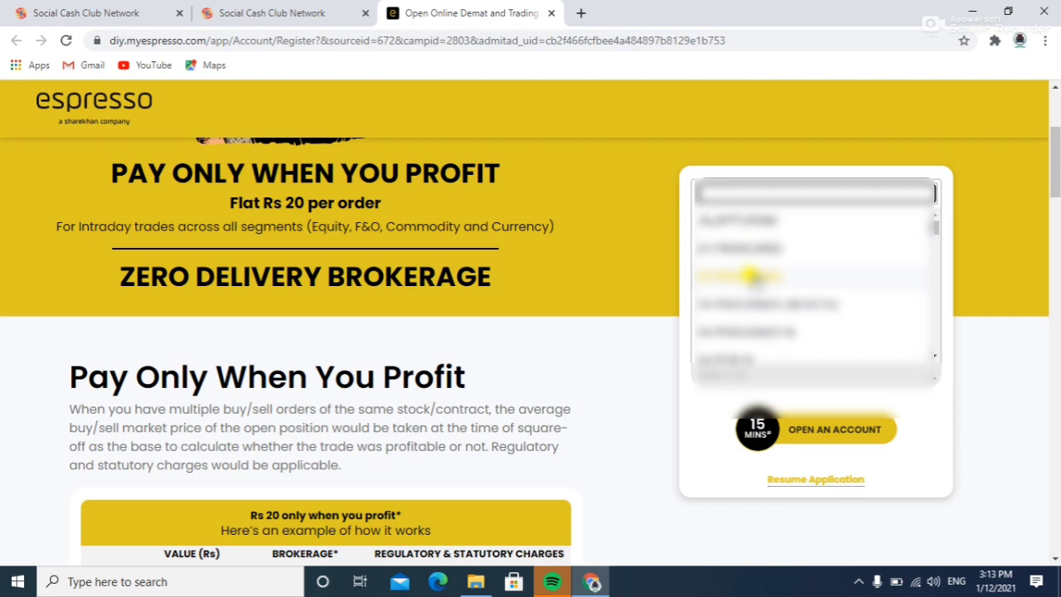
scroll(735, 230, "up", 3)
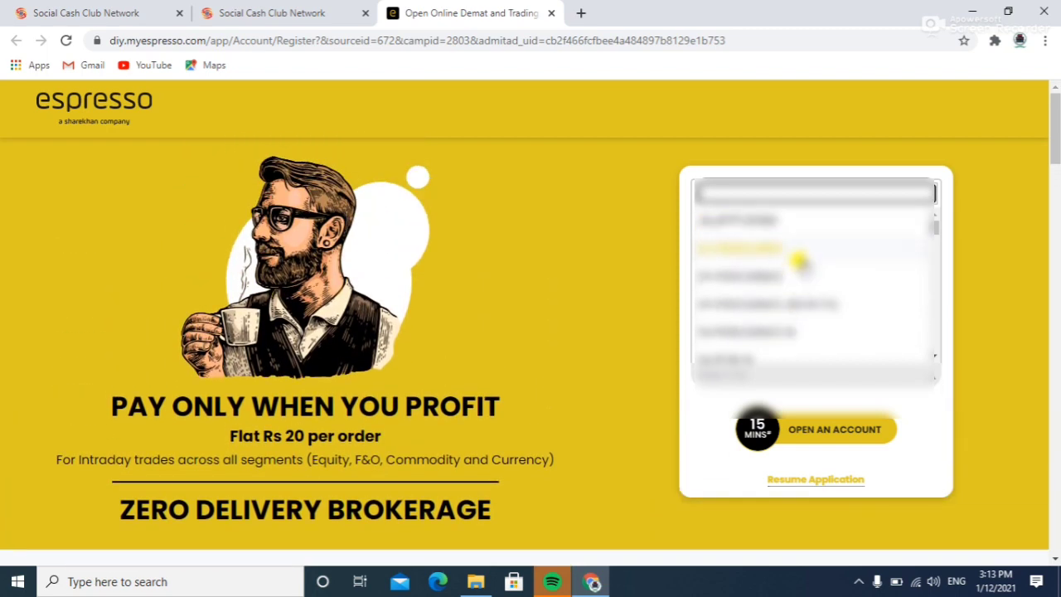
scroll(845, 225, "down", 2)
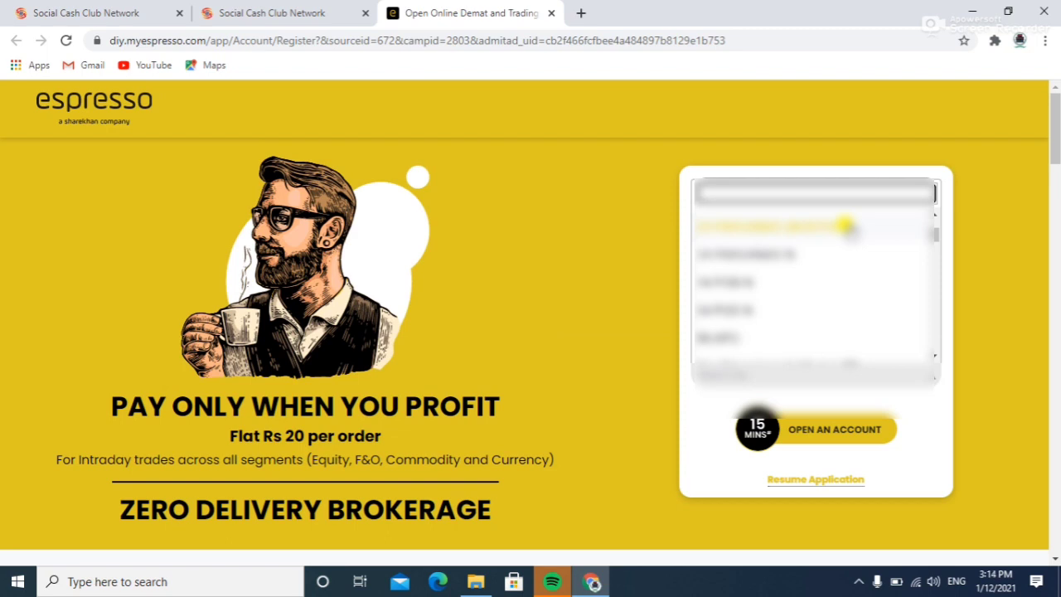
scroll(845, 230, "down", 1)
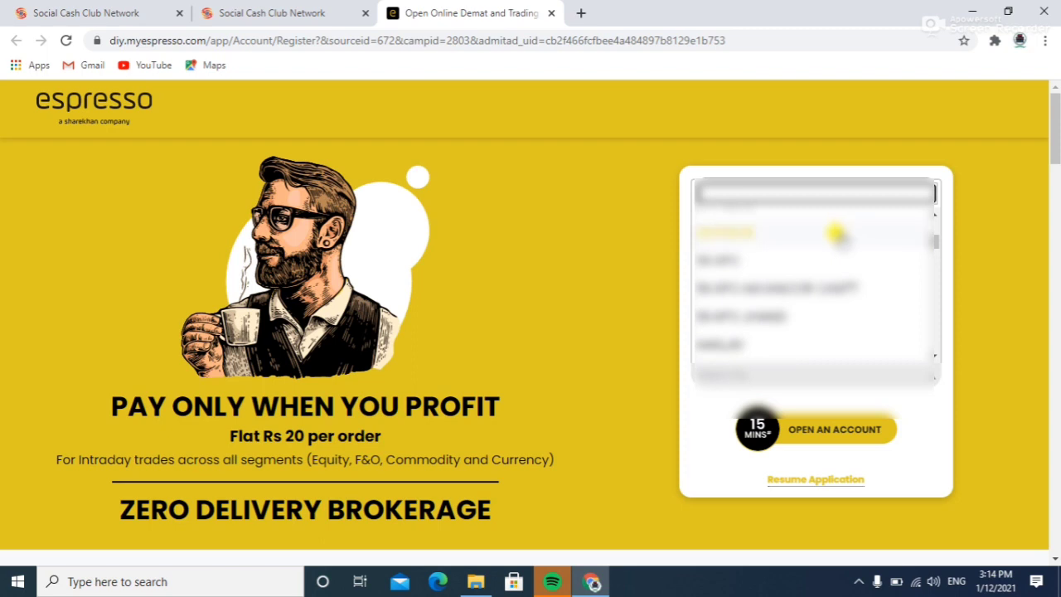
scroll(761, 266, "down", 4)
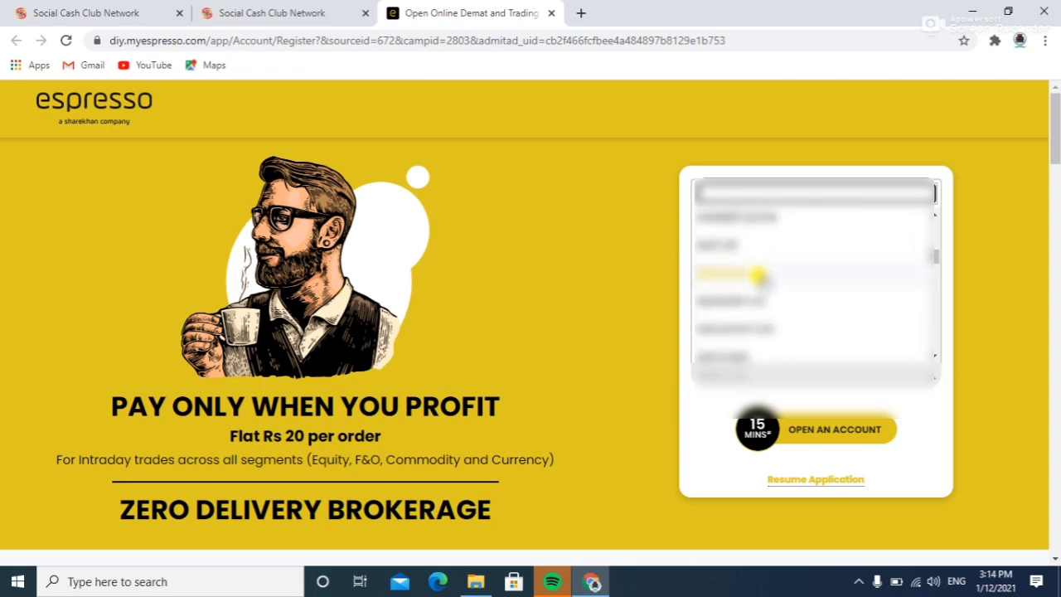
scroll(755, 271, "down", 3)
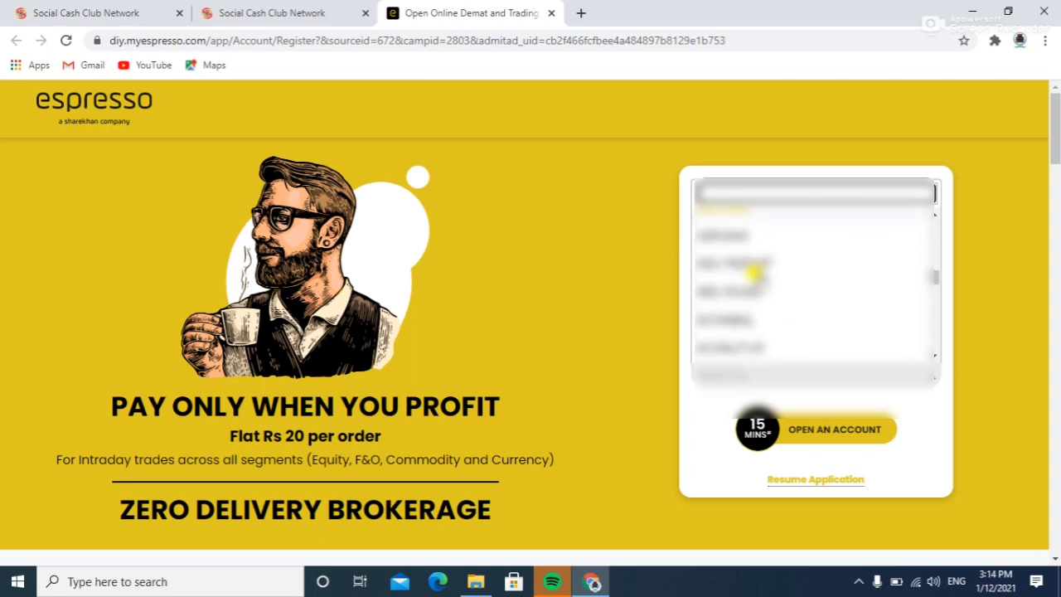
scroll(755, 274, "down", 3)
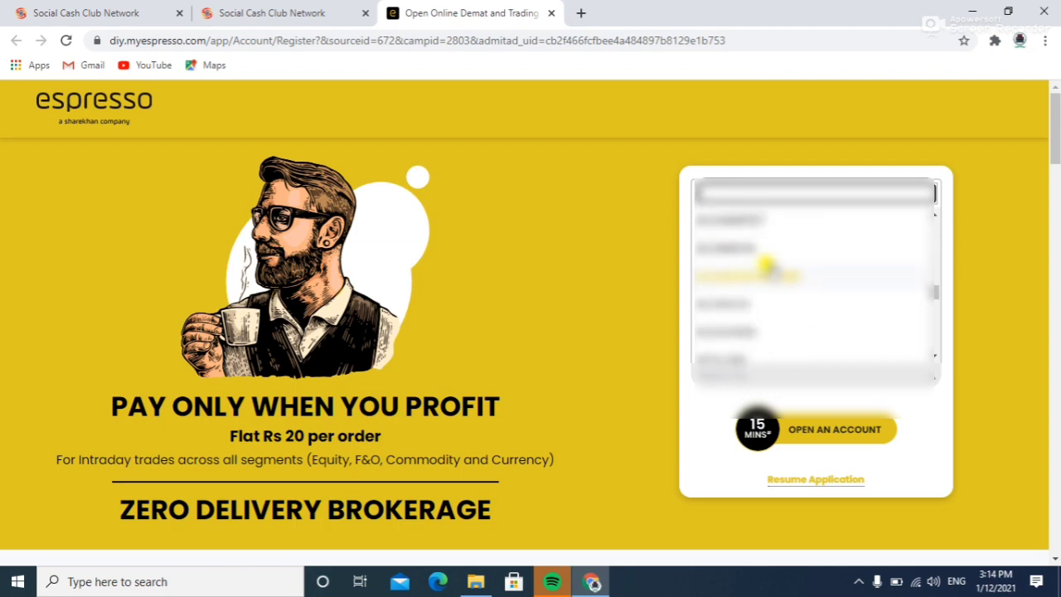
scroll(721, 274, "down", 2)
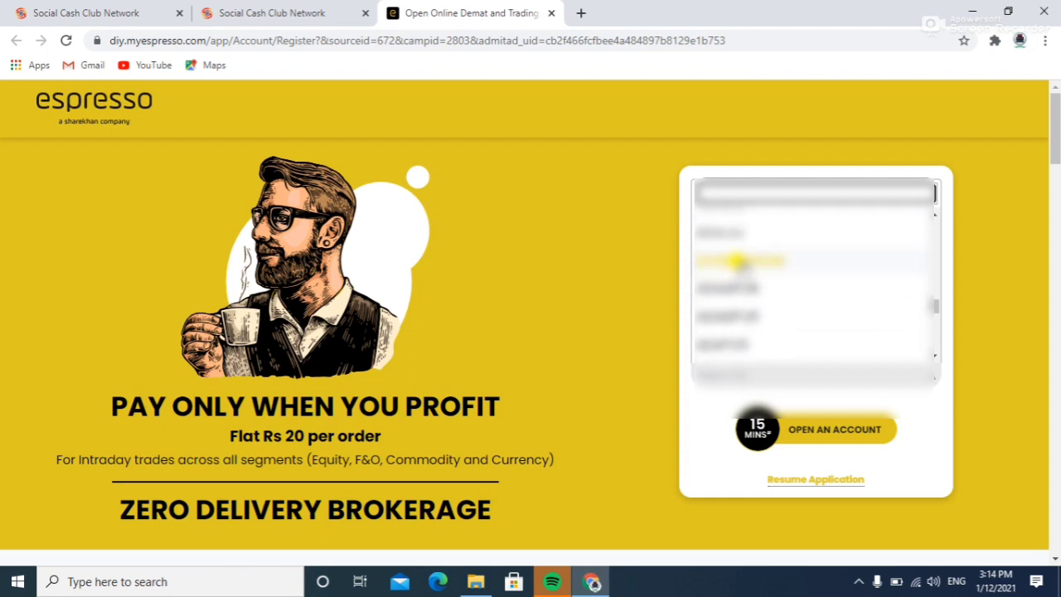
scroll(733, 265, "down", 1)
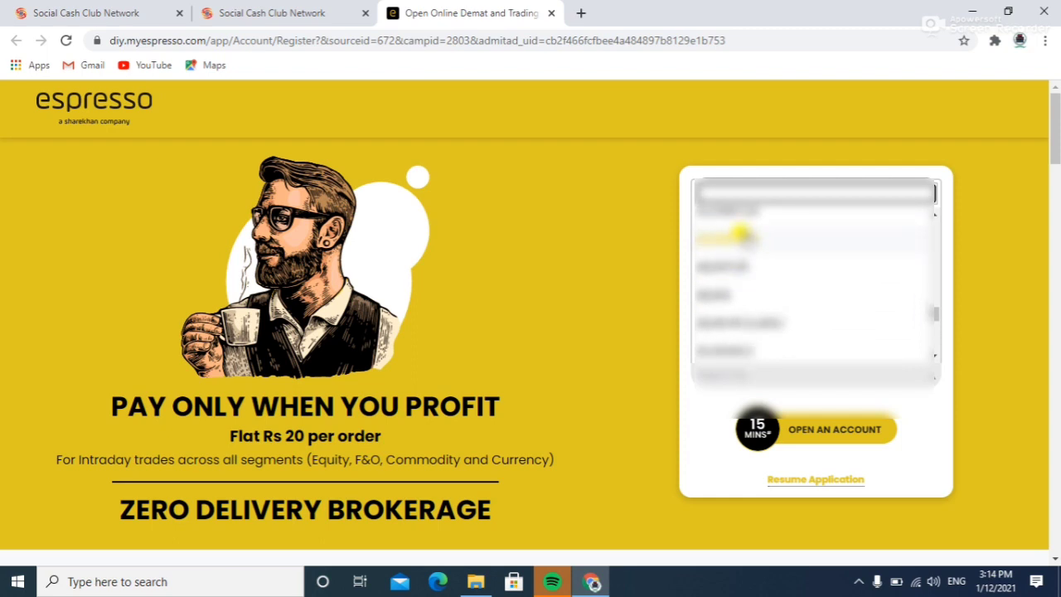
scroll(740, 267, "down", 2)
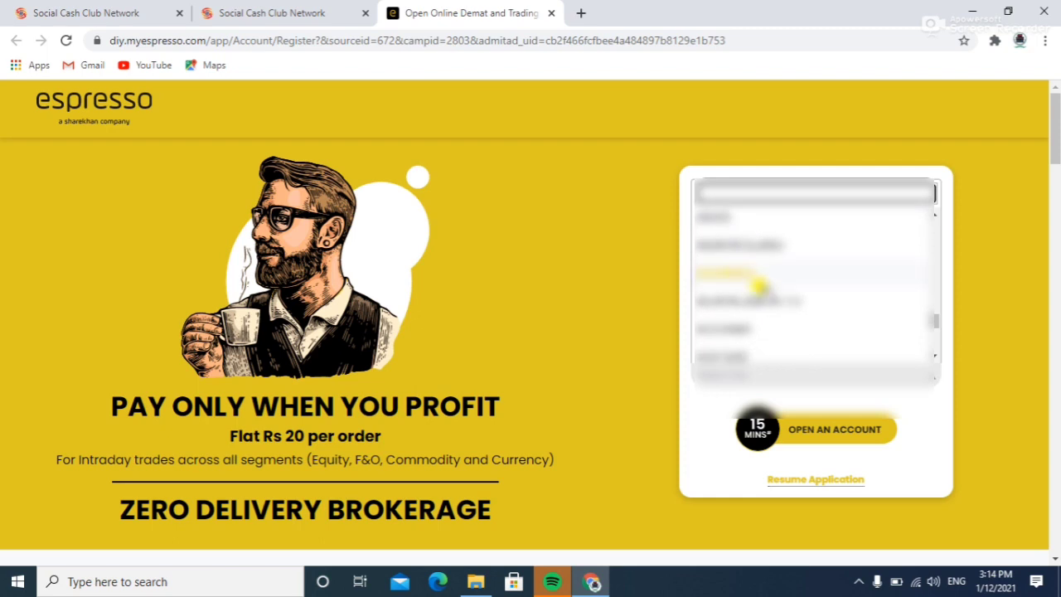
scroll(767, 280, "down", 2)
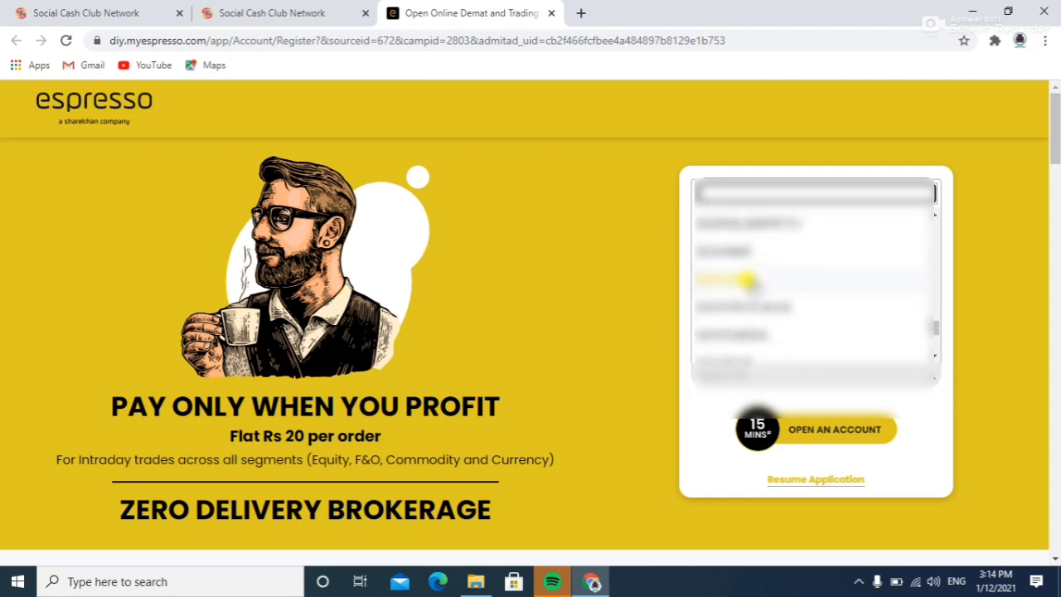
scroll(741, 312, "down", 2)
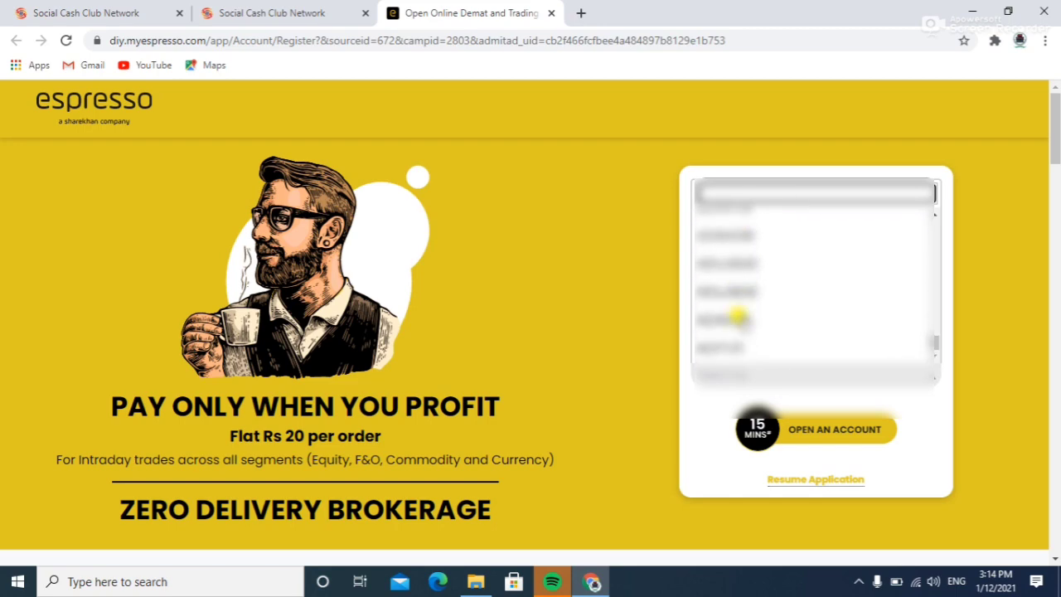
scroll(736, 317, "down", 3)
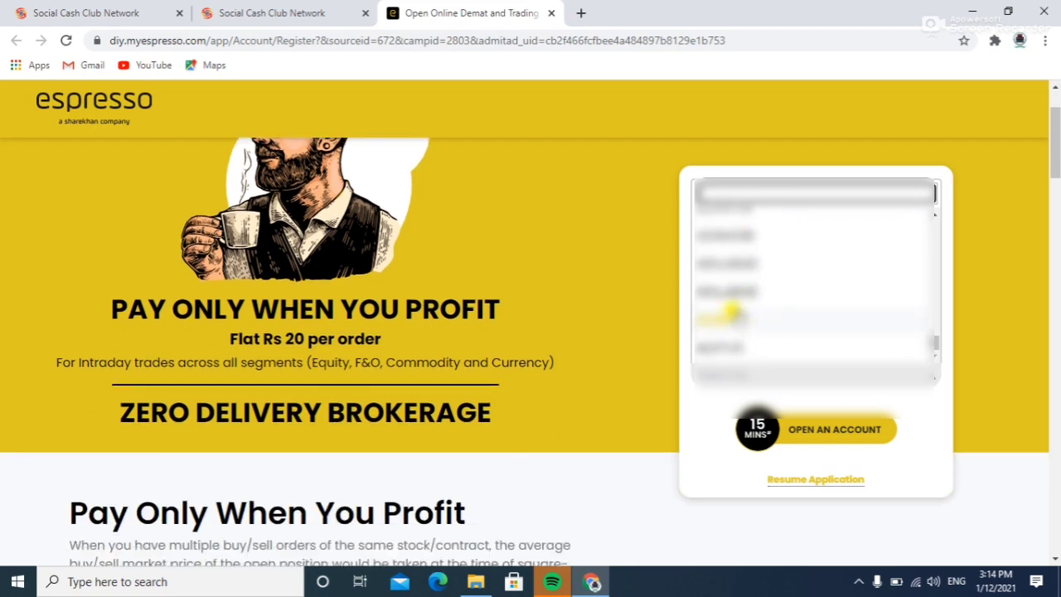
scroll(736, 318, "down", 3)
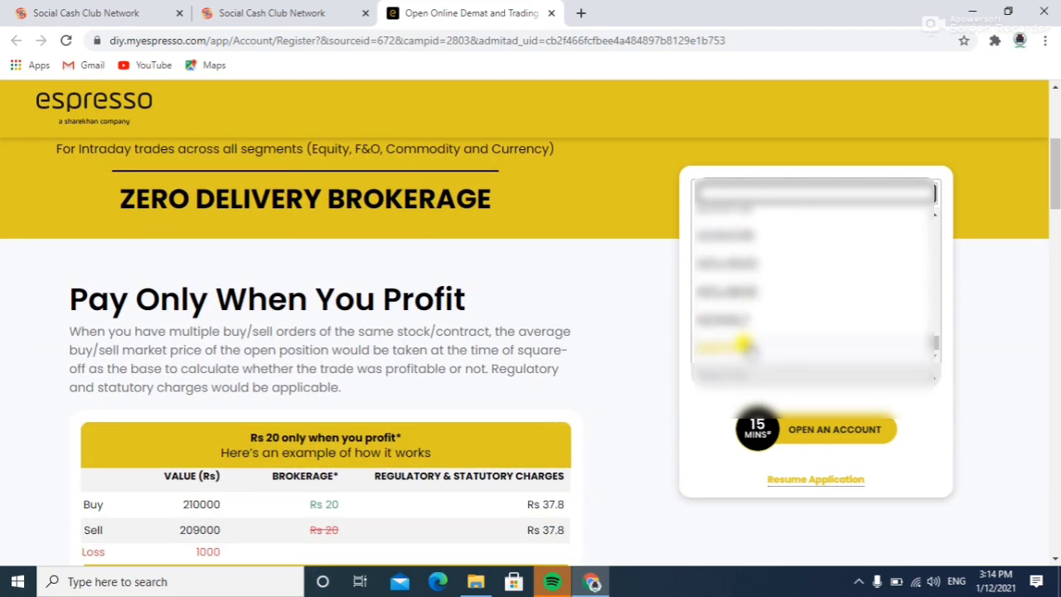
scroll(746, 331, "up", 4)
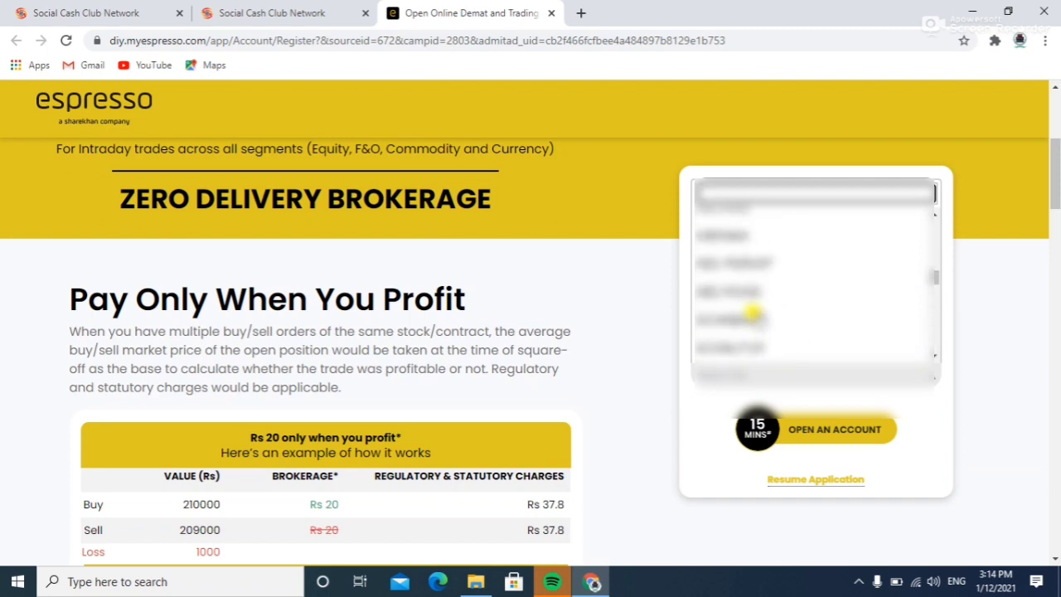
scroll(751, 312, "up", 2)
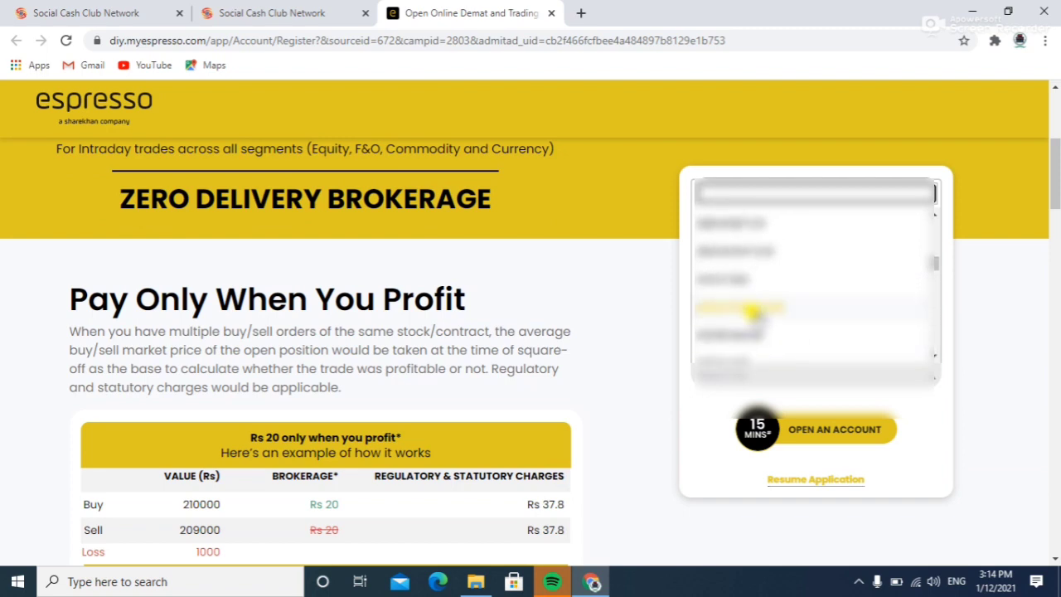
Submit the sign-up form and enter the mobile OTP, correcting a mistyped digit
left_click(859, 581)
right_click(825, 549)
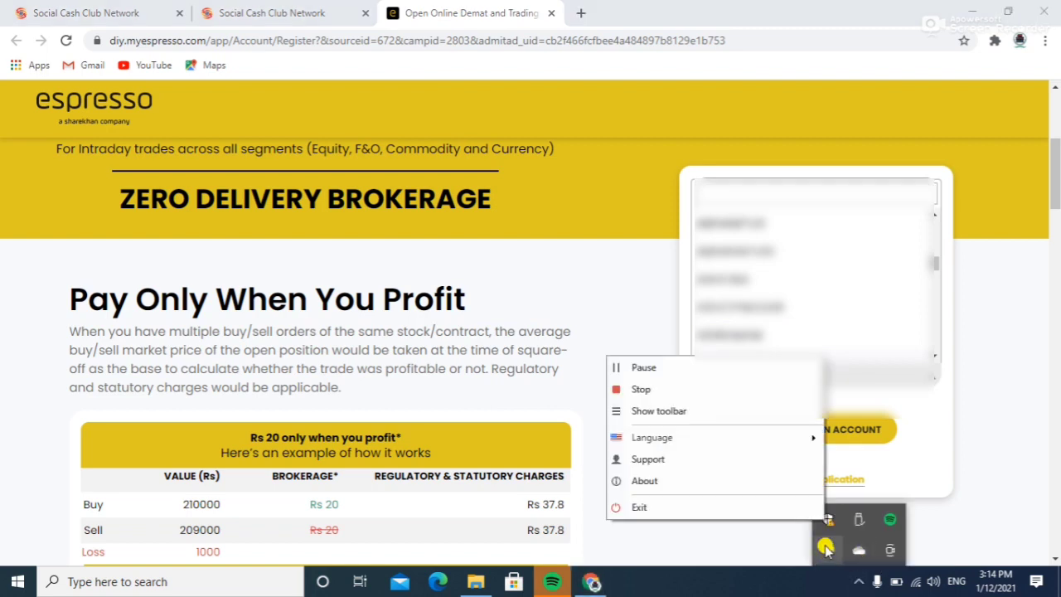
left_click(629, 364)
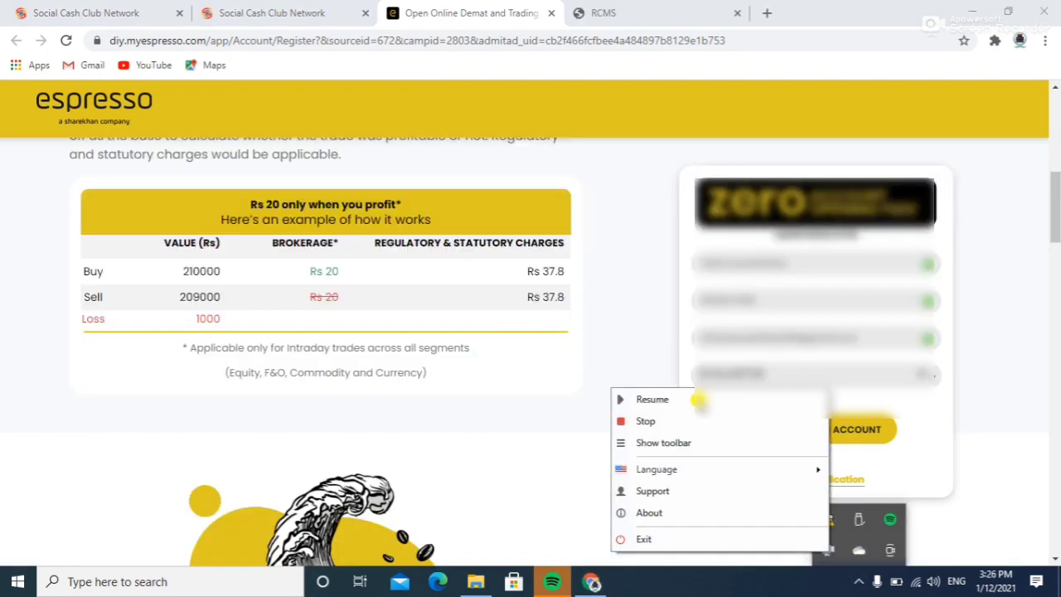
left_click(651, 398)
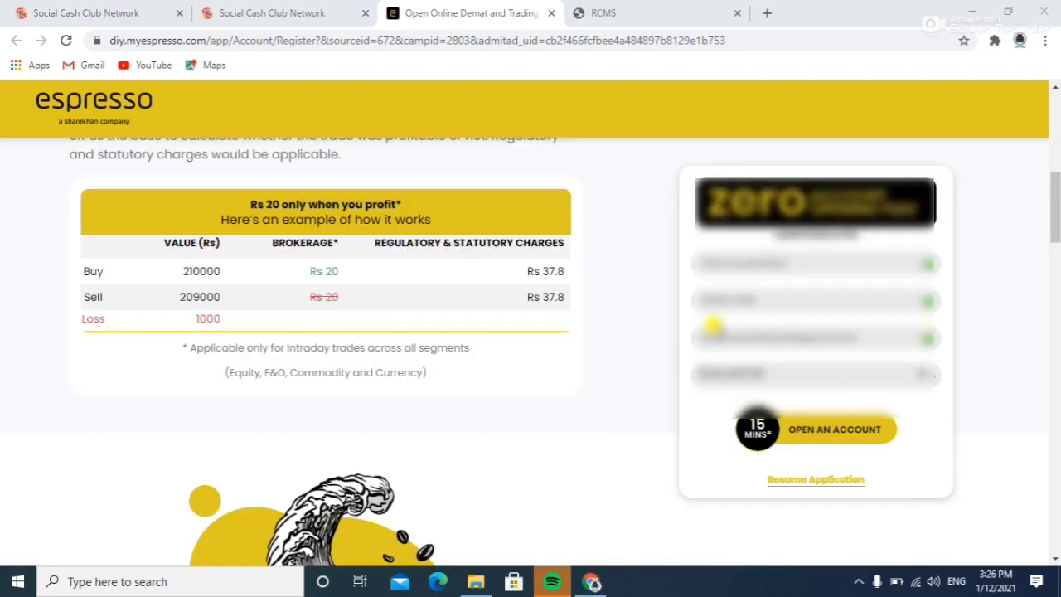
left_click(811, 437)
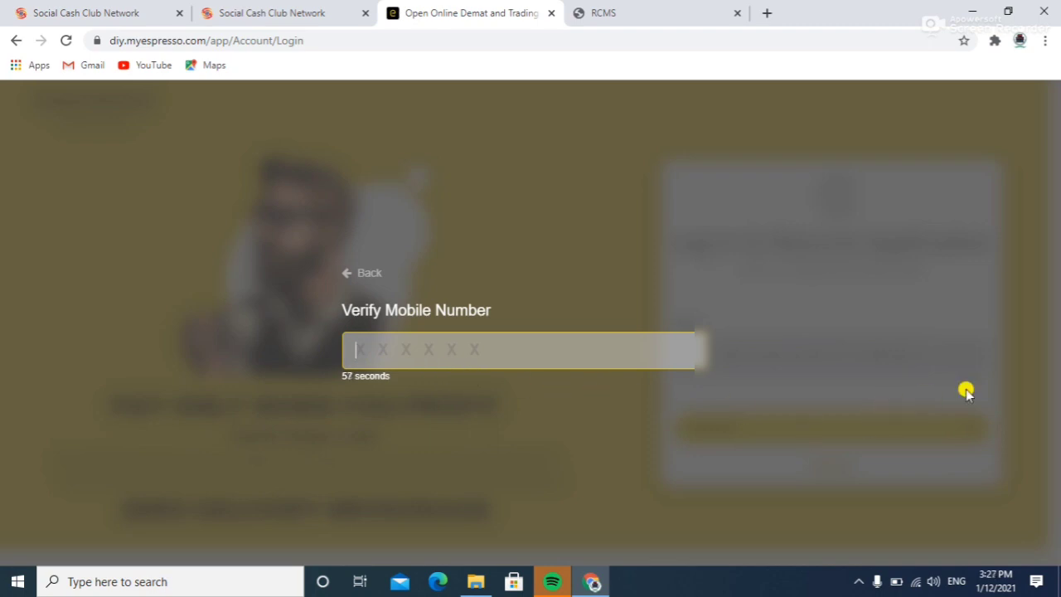
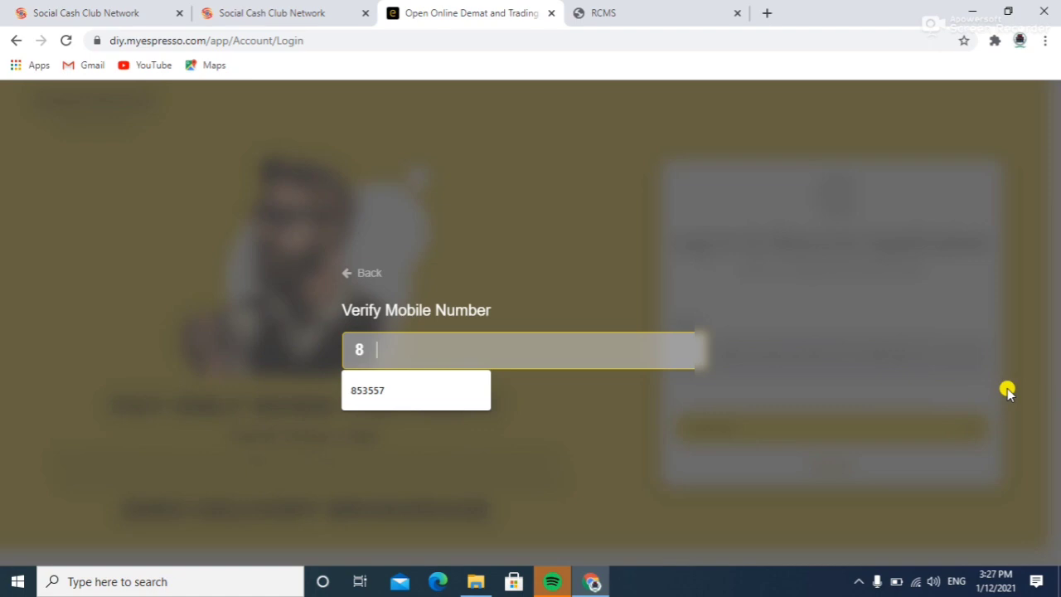
key("BackSpace")
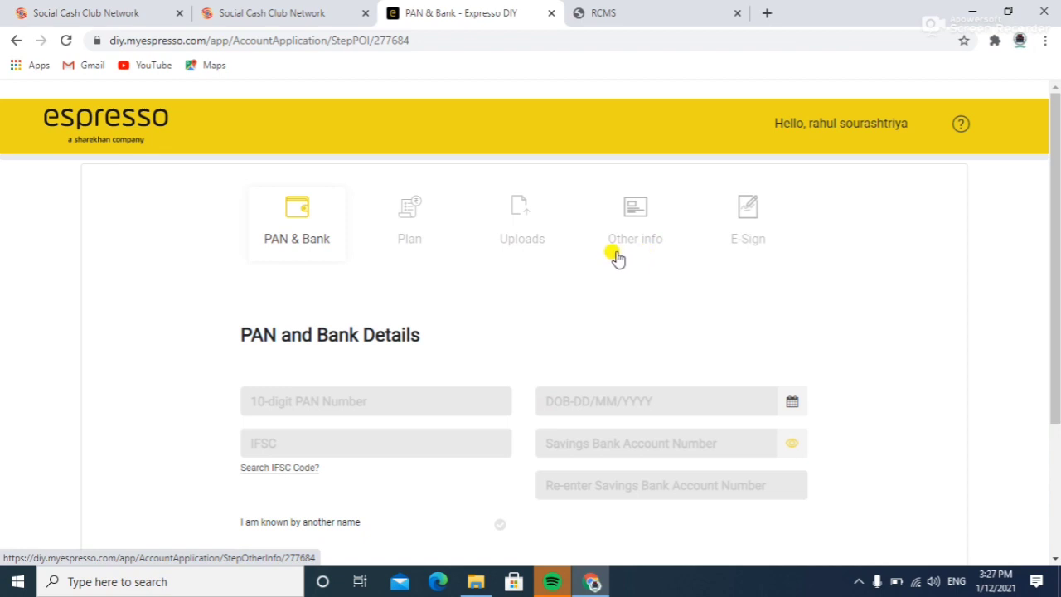
Enter the applicant's PAN number and date of birth
scroll(364, 383, "down", 1)
scroll(364, 383, "down", 1)
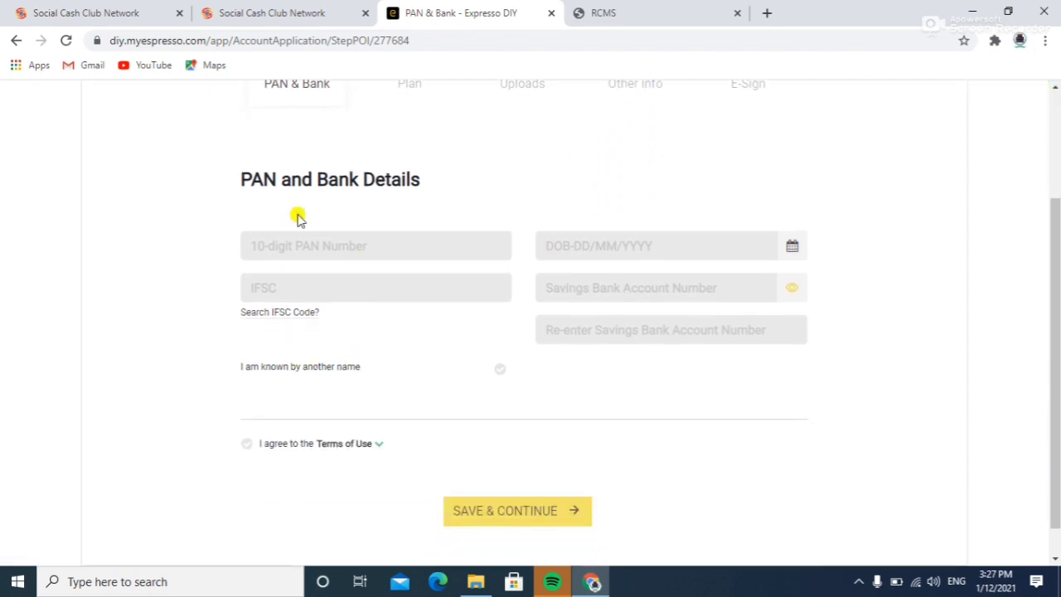
left_click(330, 246)
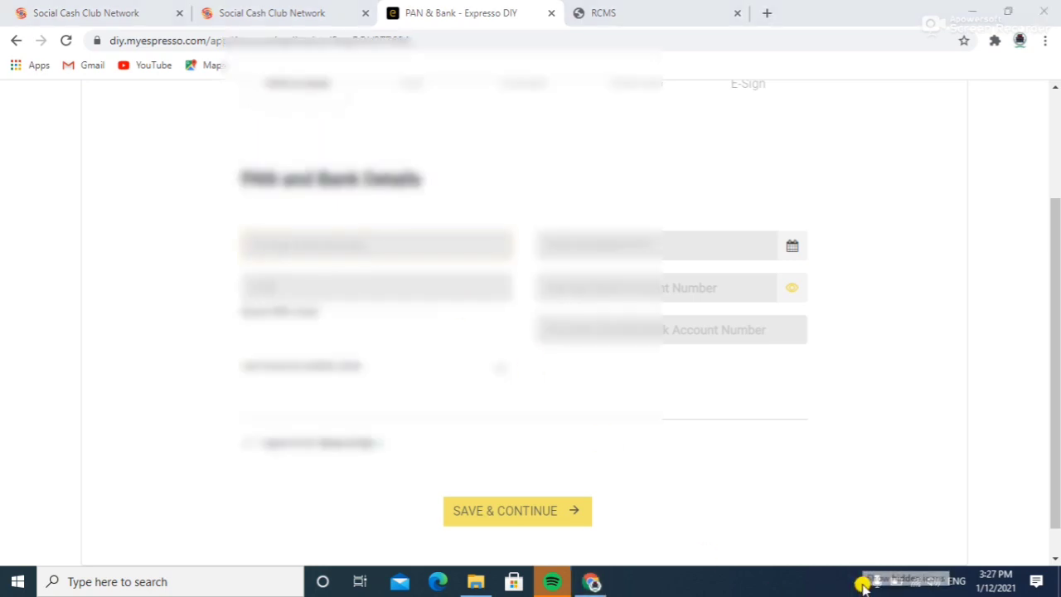
left_click(856, 582)
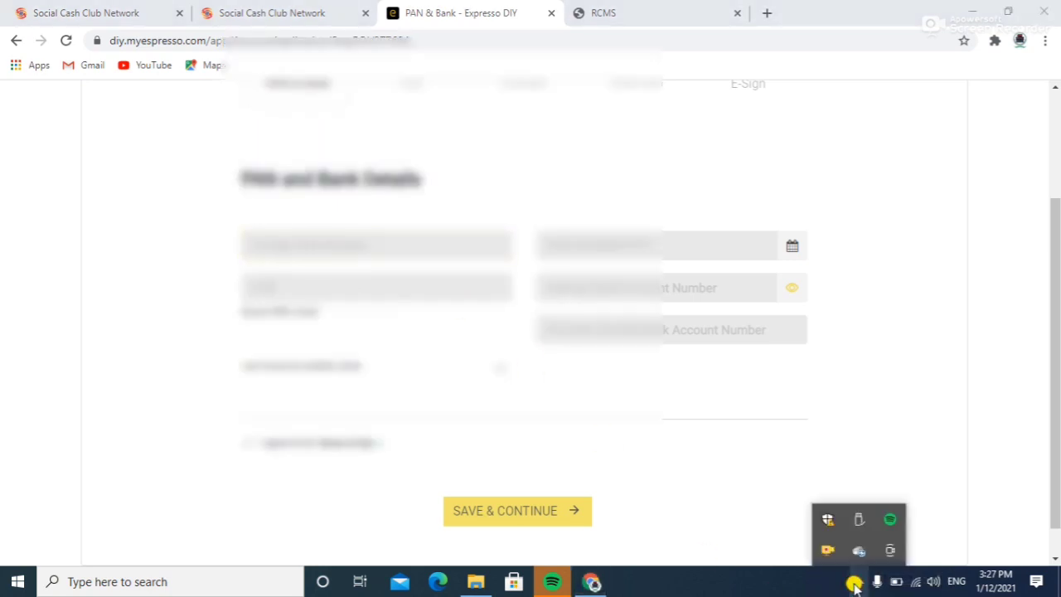
right_click(827, 551)
left_click(655, 404)
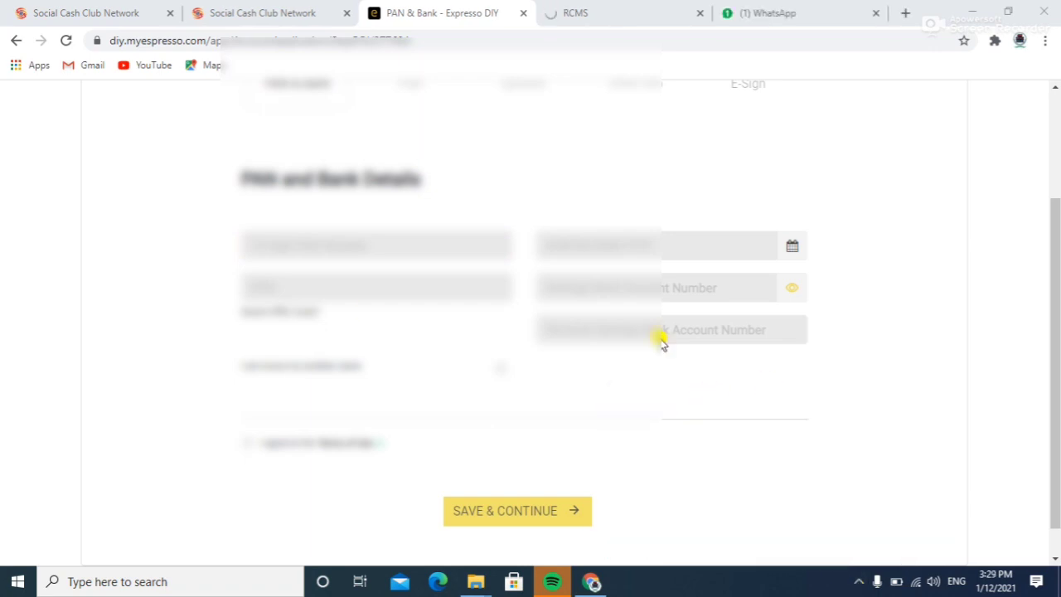
left_click(262, 242)
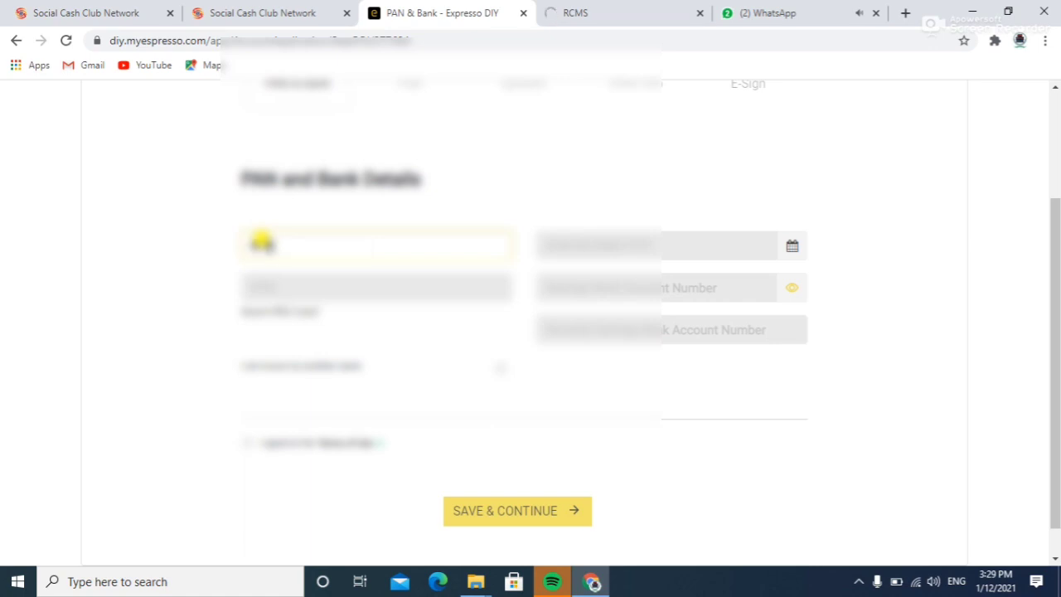
type("PAN")
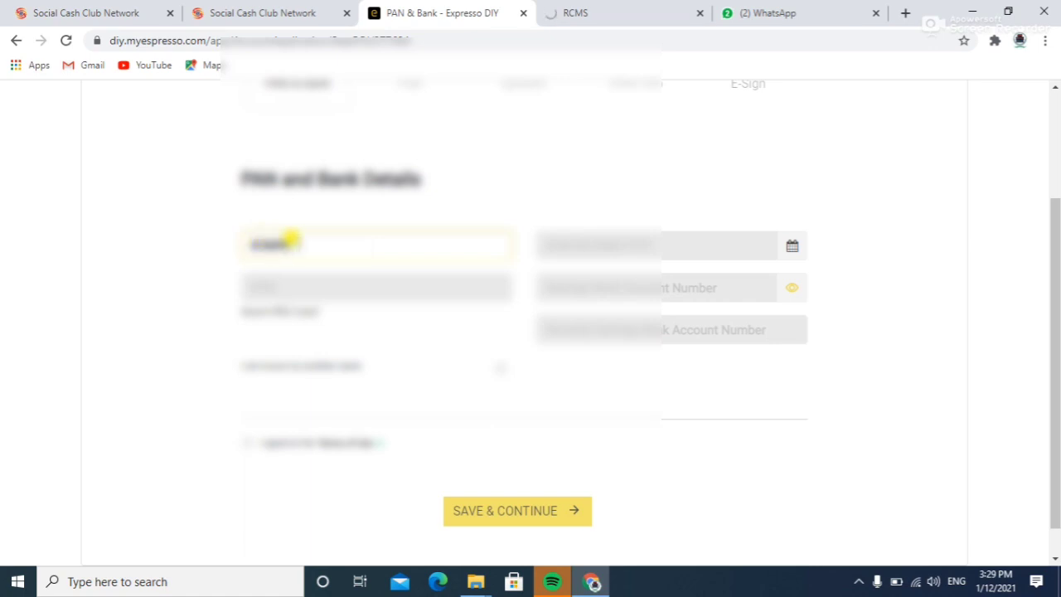
type("arkum")
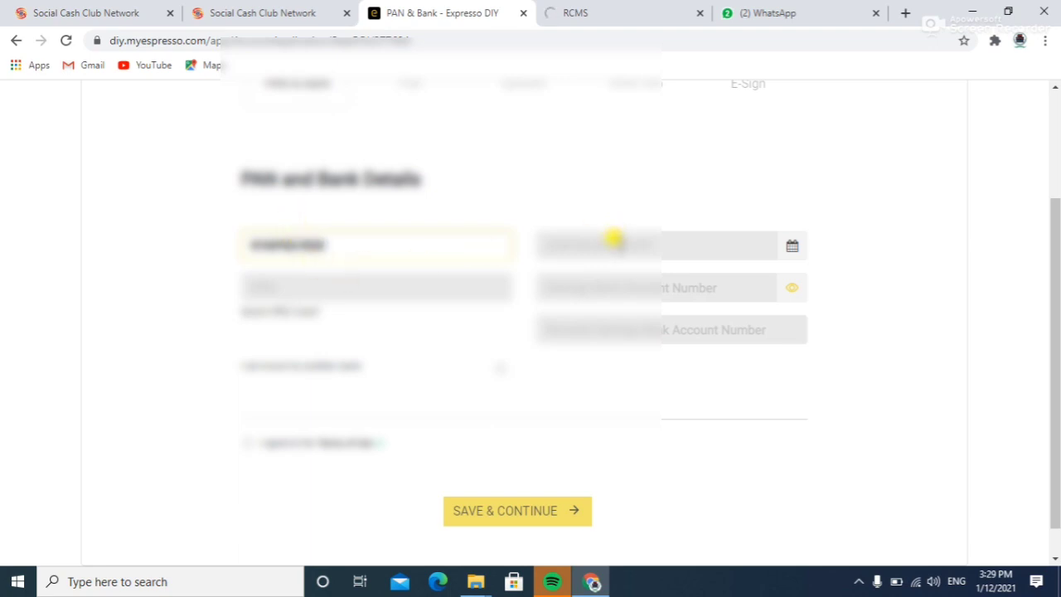
left_click(612, 240)
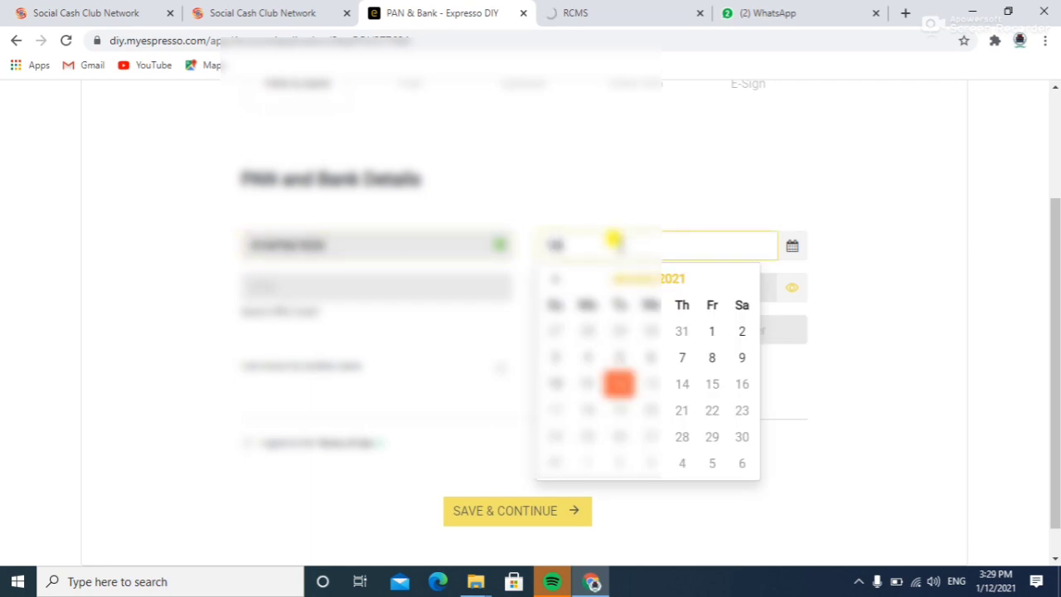
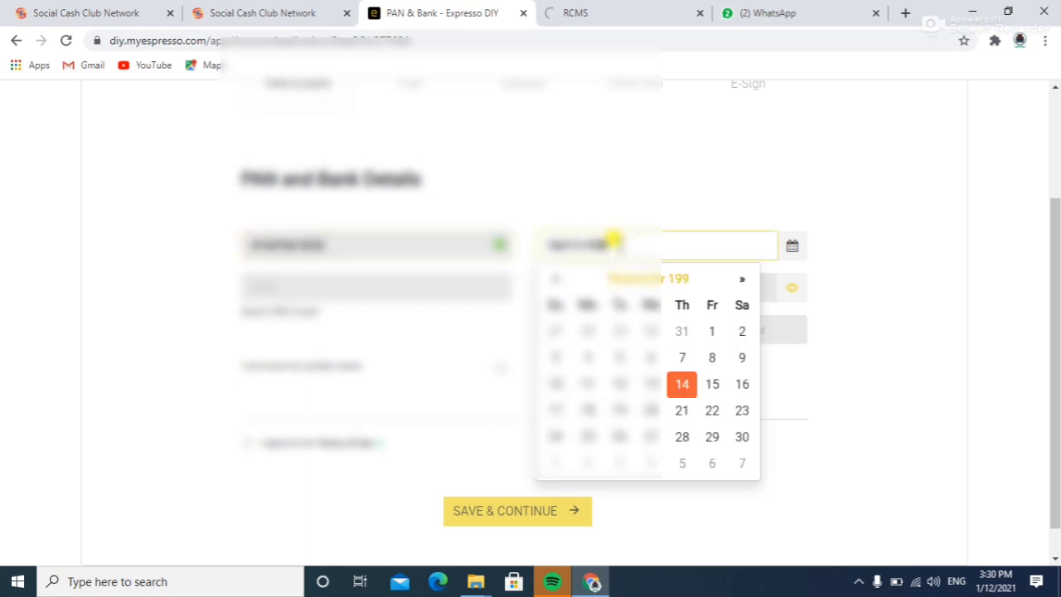
Enter the bank's IFSC and the savings account number, then re-enter it to confirm
left_click(320, 285)
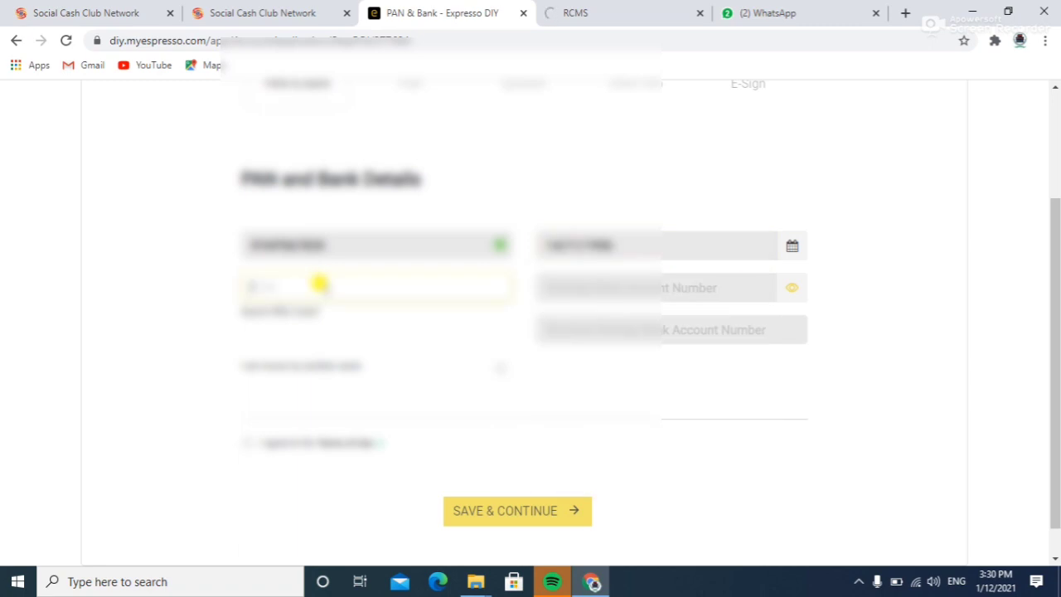
type("AB")
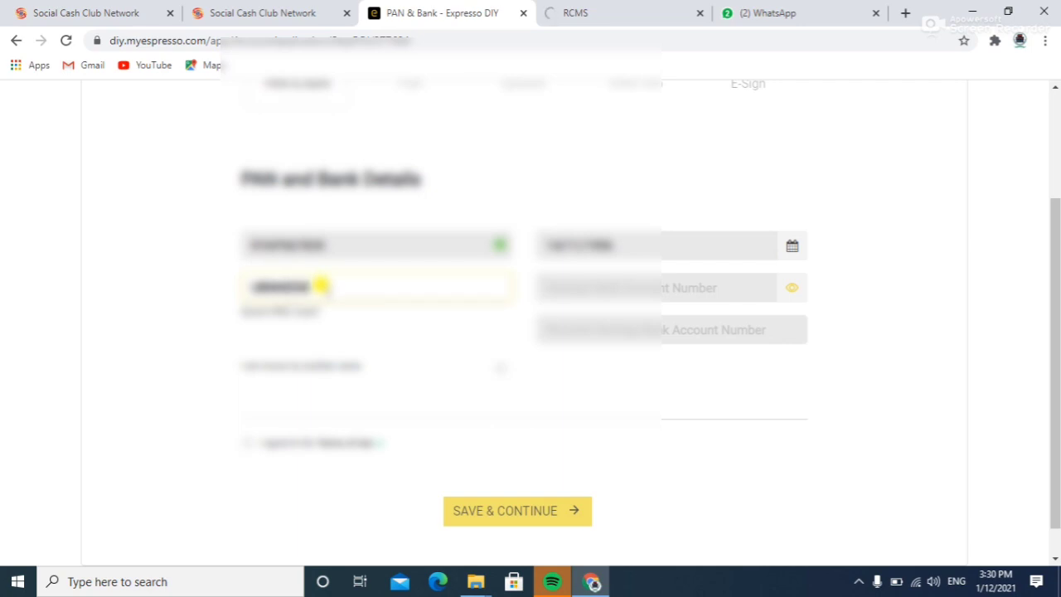
left_click(571, 285)
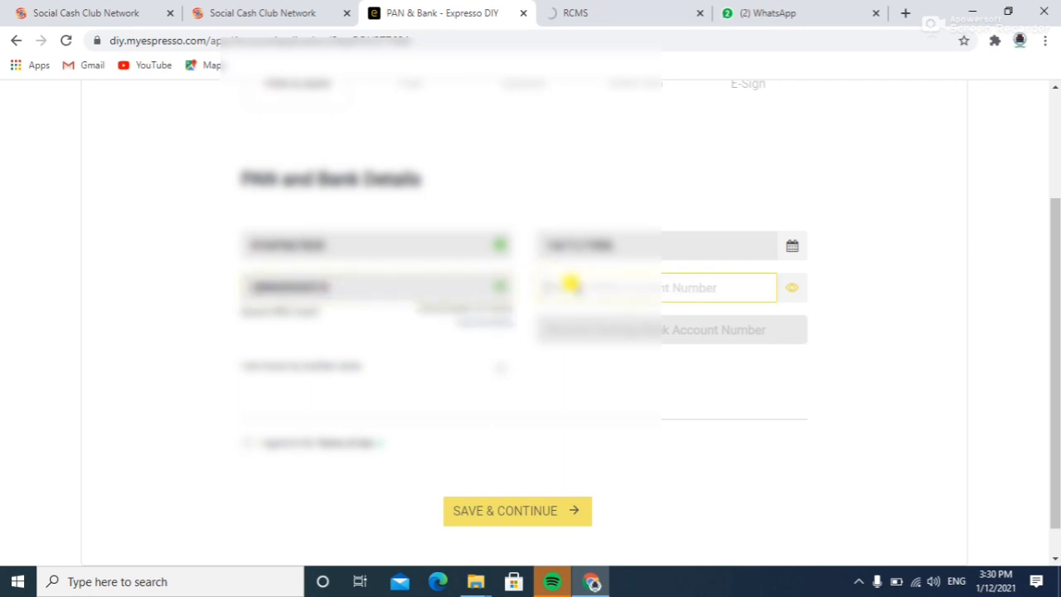
type("12")
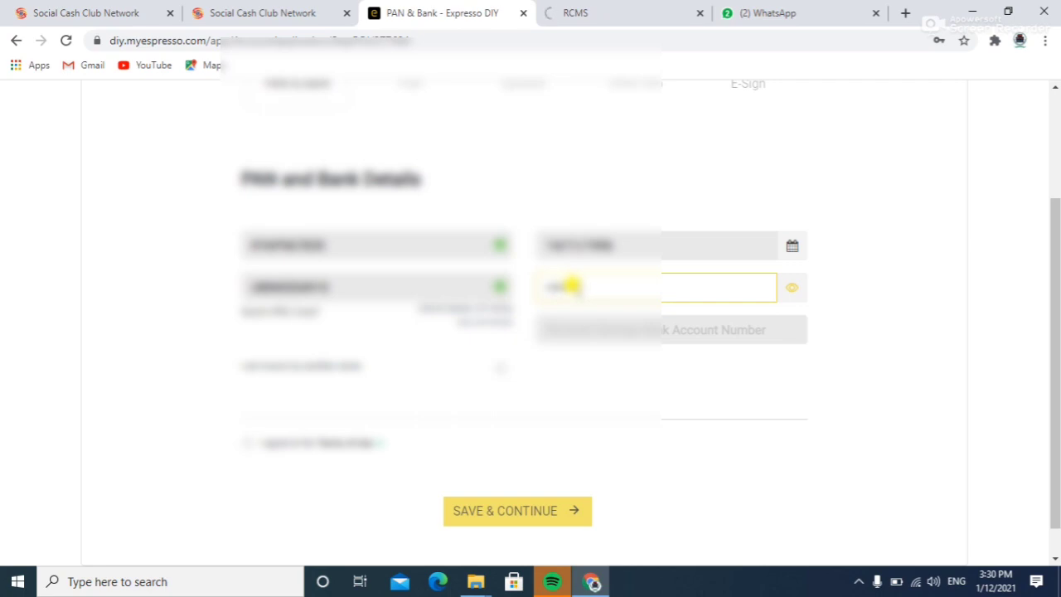
key("BackSpace")
key("BackSpace")
key("BackSpace")
type("1")
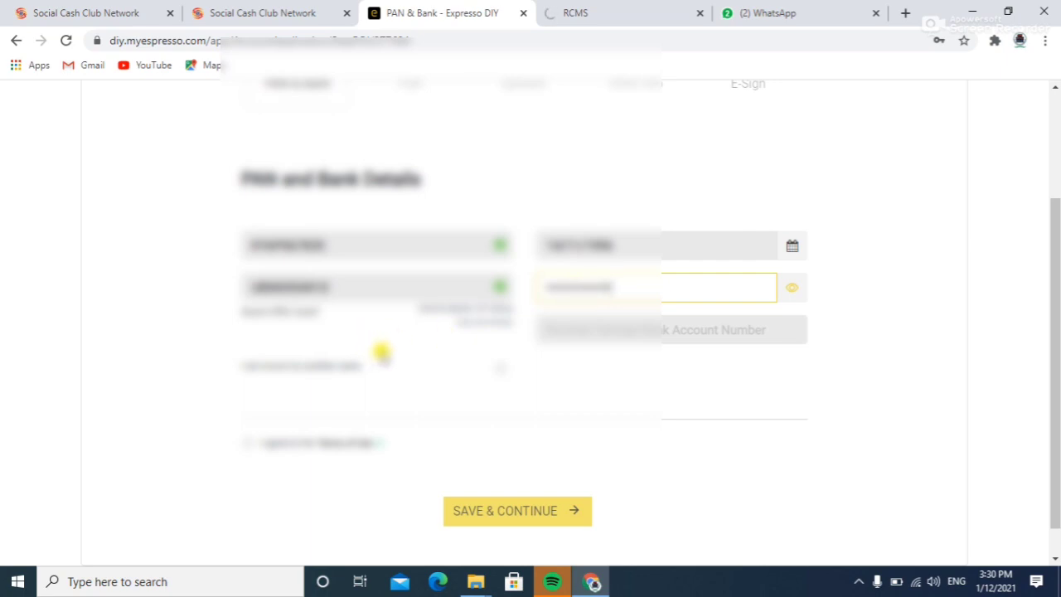
left_click(591, 320)
type("1")
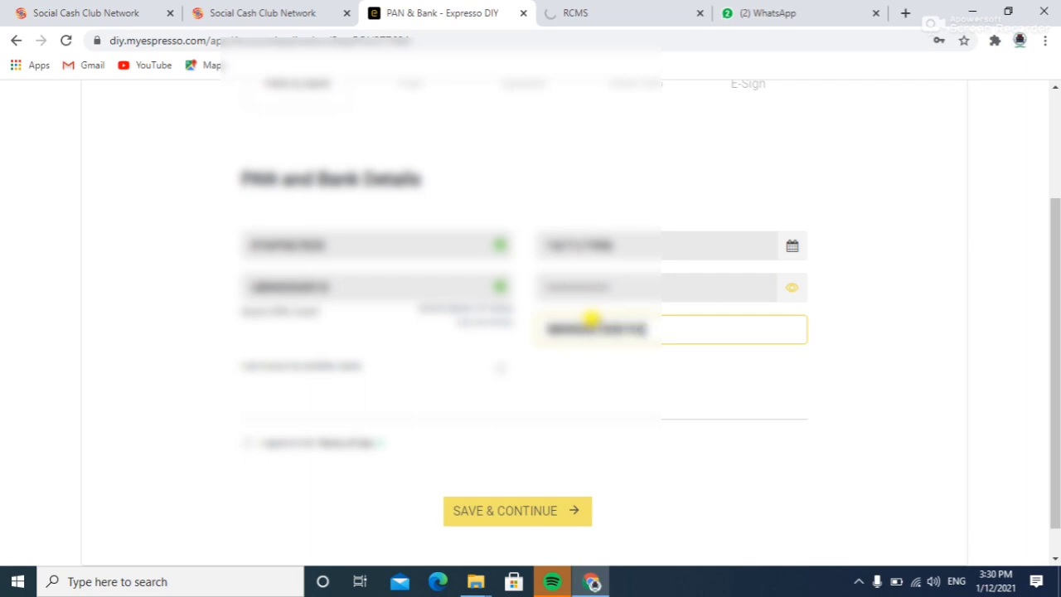
scroll(580, 331, "down", 1)
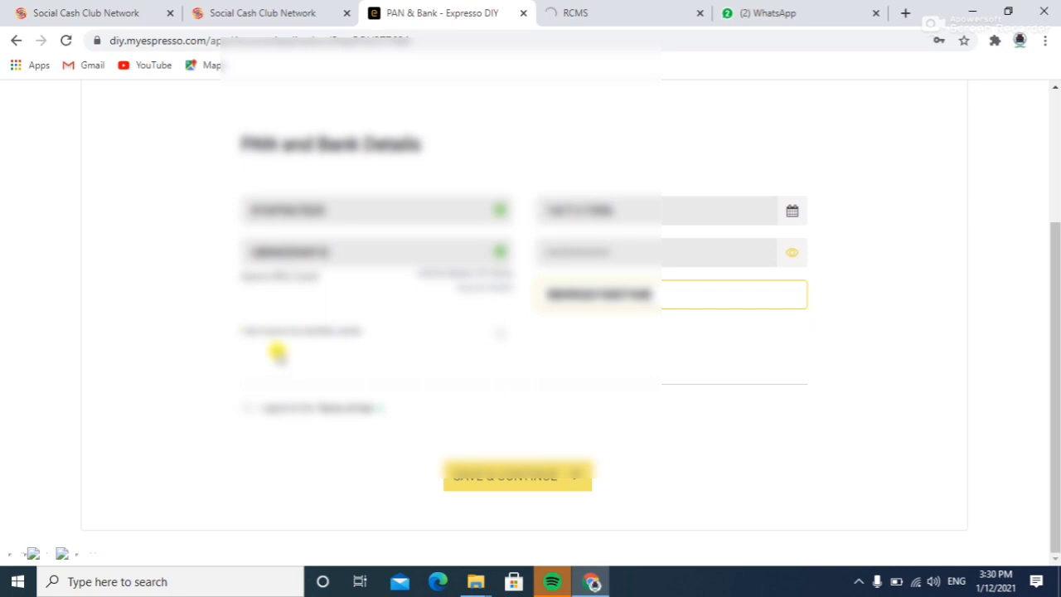
Finish the bank details, leave the extra option unticked, accept the terms, and save and continue
left_click(277, 377)
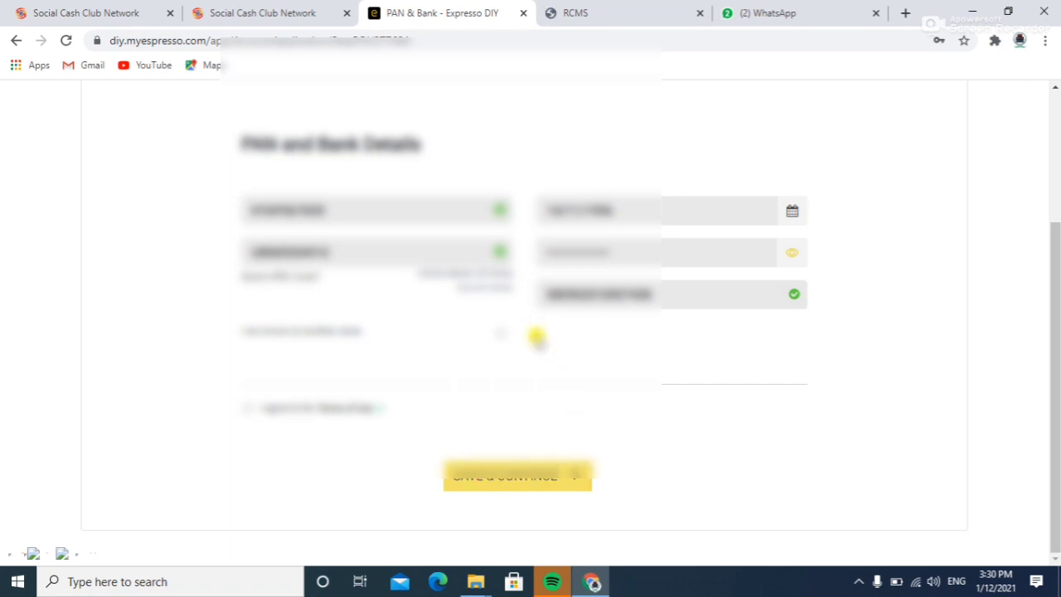
left_click(498, 332)
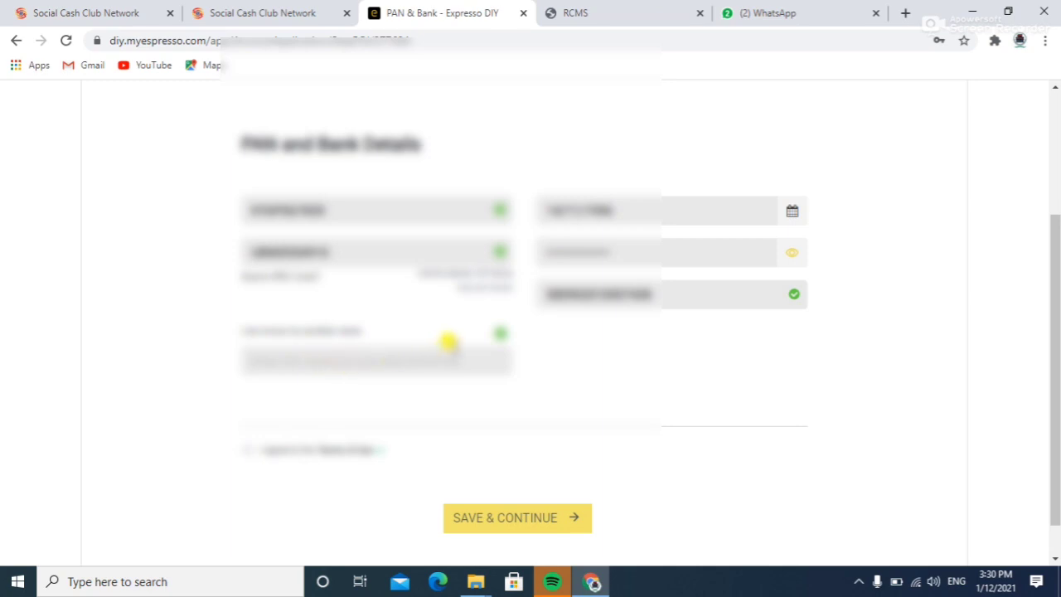
left_click(497, 334)
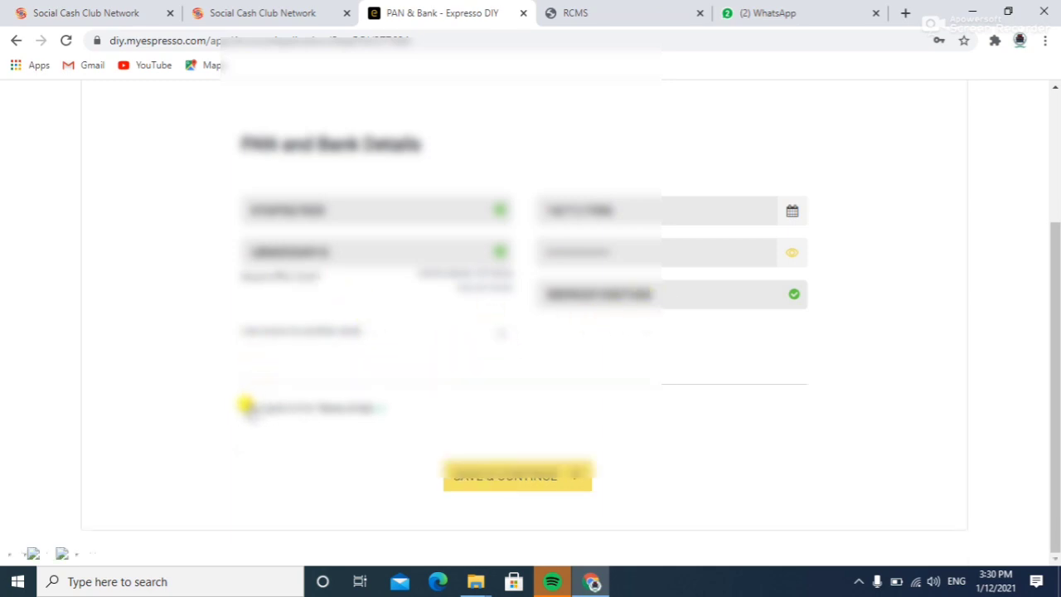
left_click(246, 407)
left_click(516, 479)
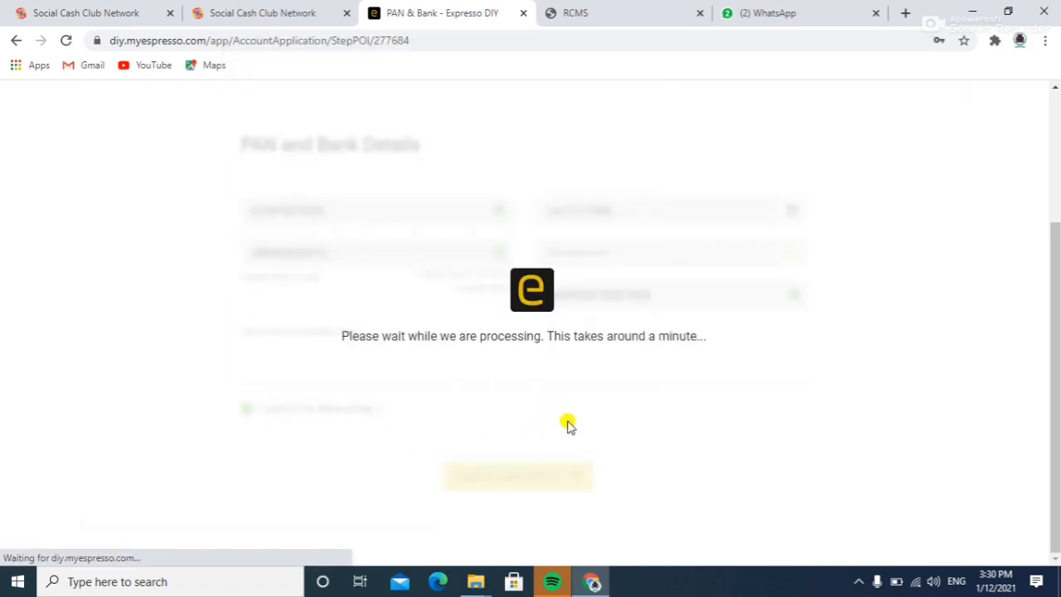
Glance at the RCMS page, then return to the processing Espresso application
left_click(585, 12)
left_click(494, 11)
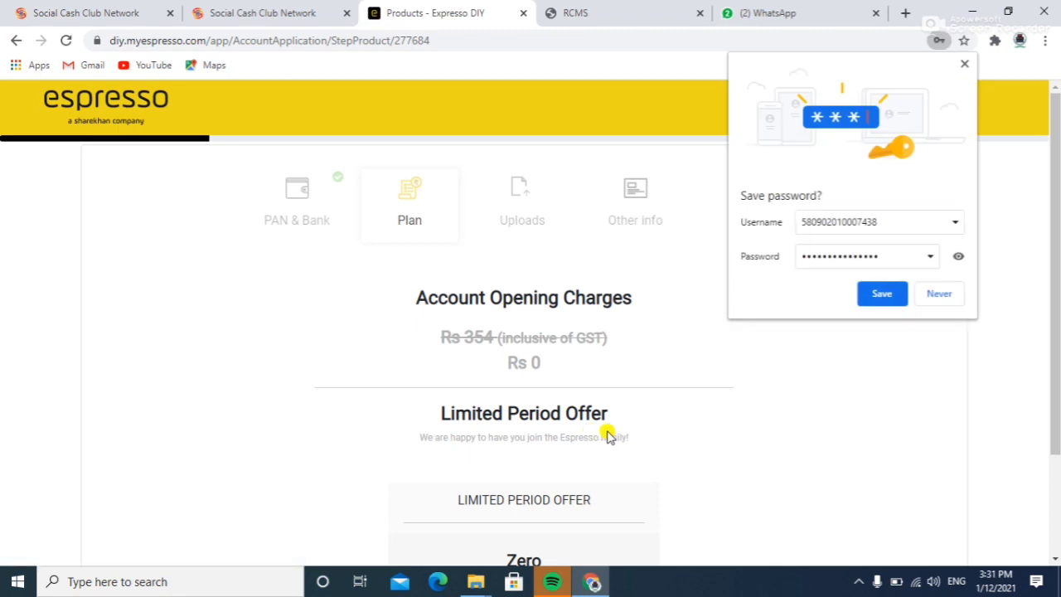
Decline saving the password and continue with the Zero Account Opening Fees offer
left_click(940, 294)
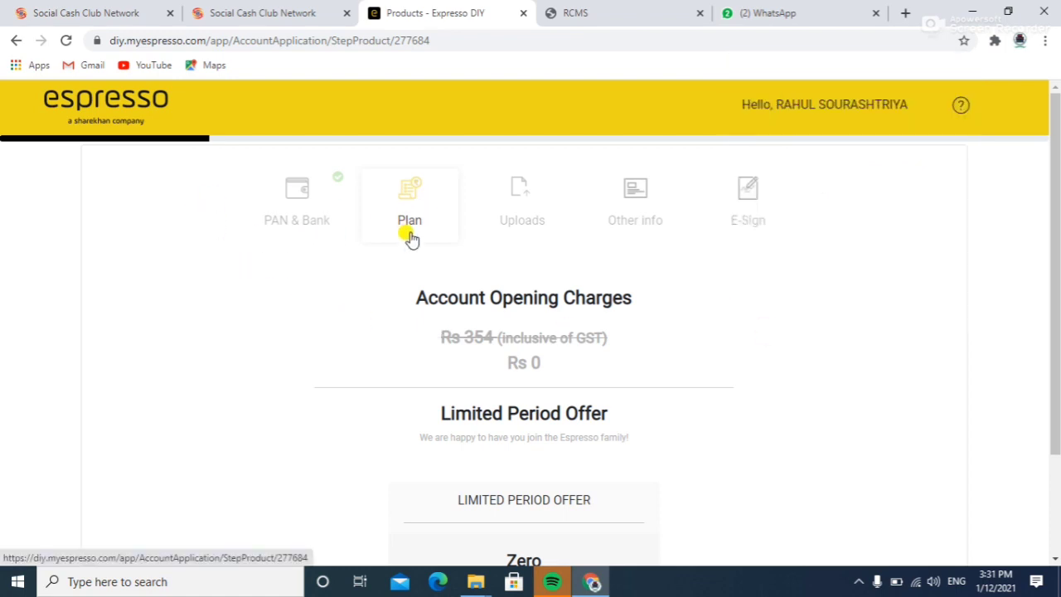
scroll(411, 239, "down", 2)
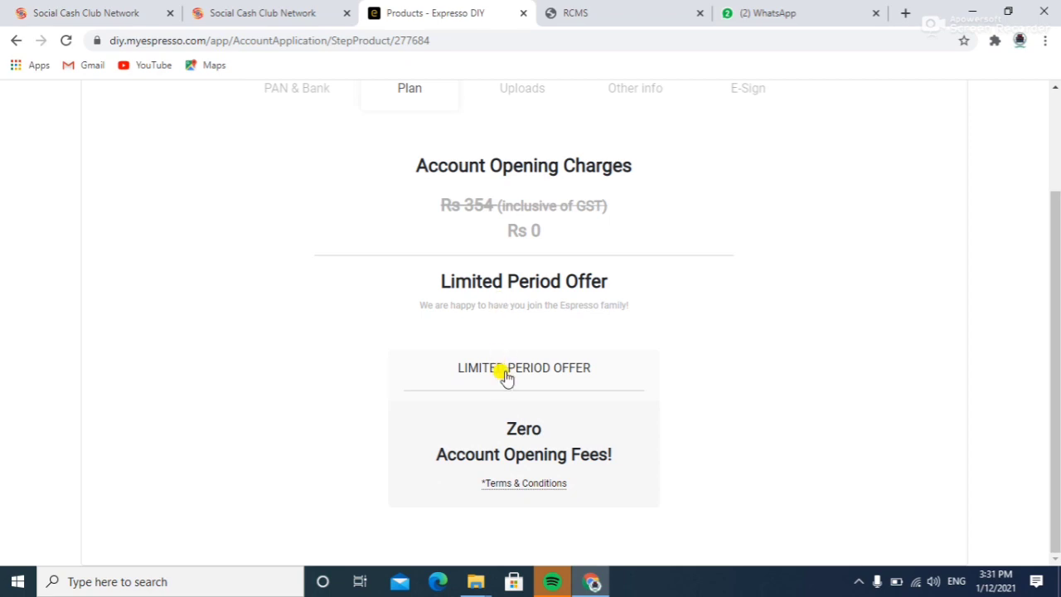
left_click(512, 457)
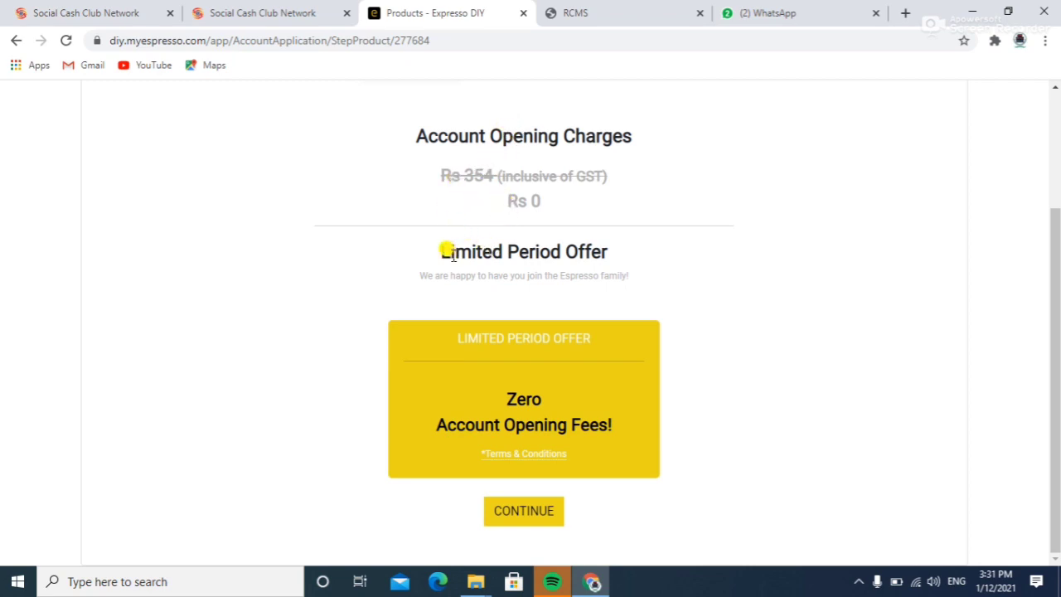
left_click(526, 513)
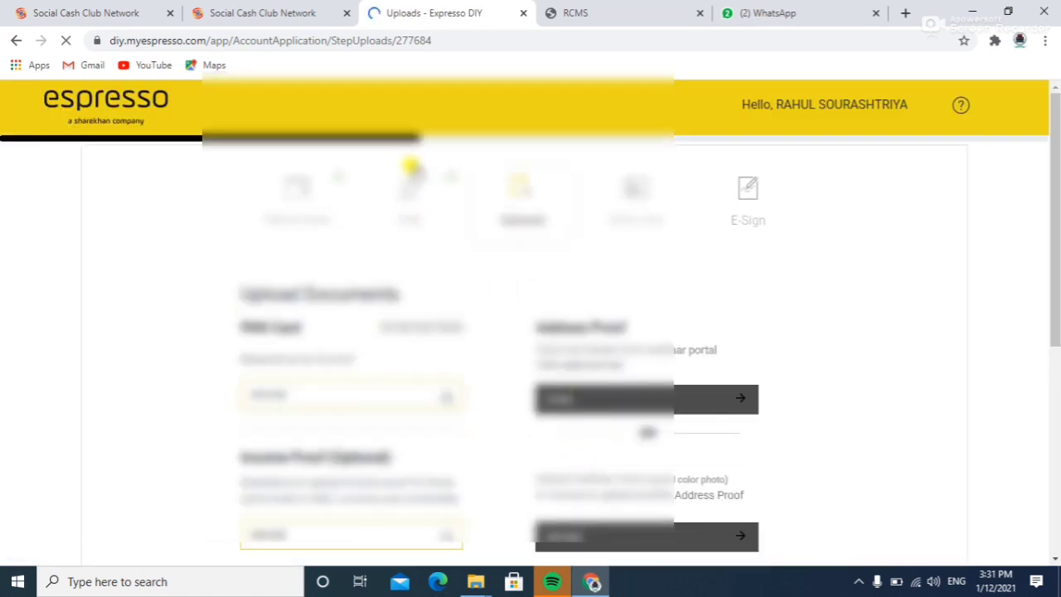
Upload the 'pan card' image, adjusting the crop's top edge to show the whole card
scroll(365, 399, "down", 2)
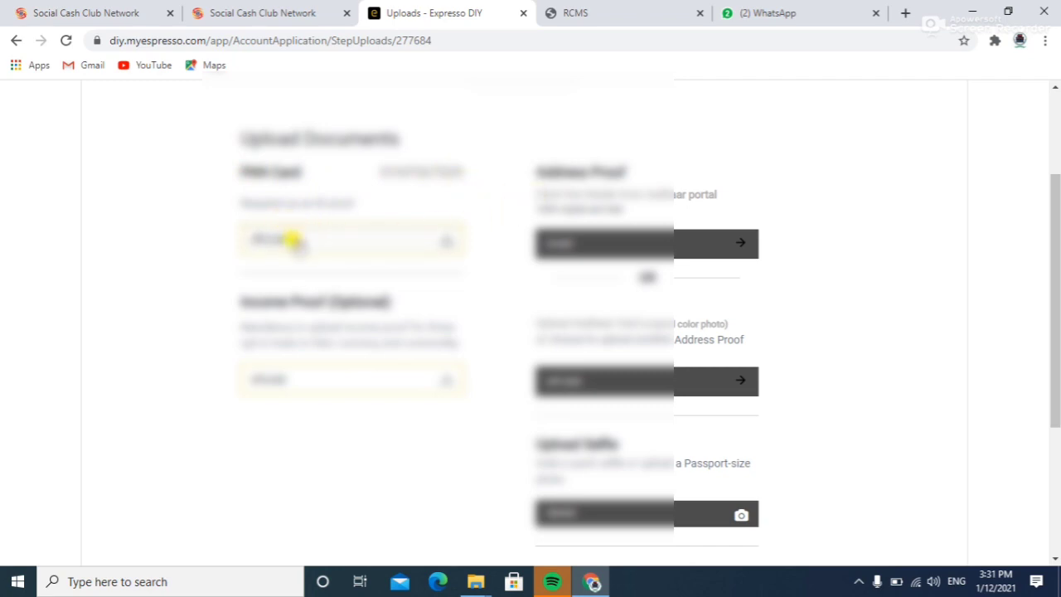
left_click(293, 239)
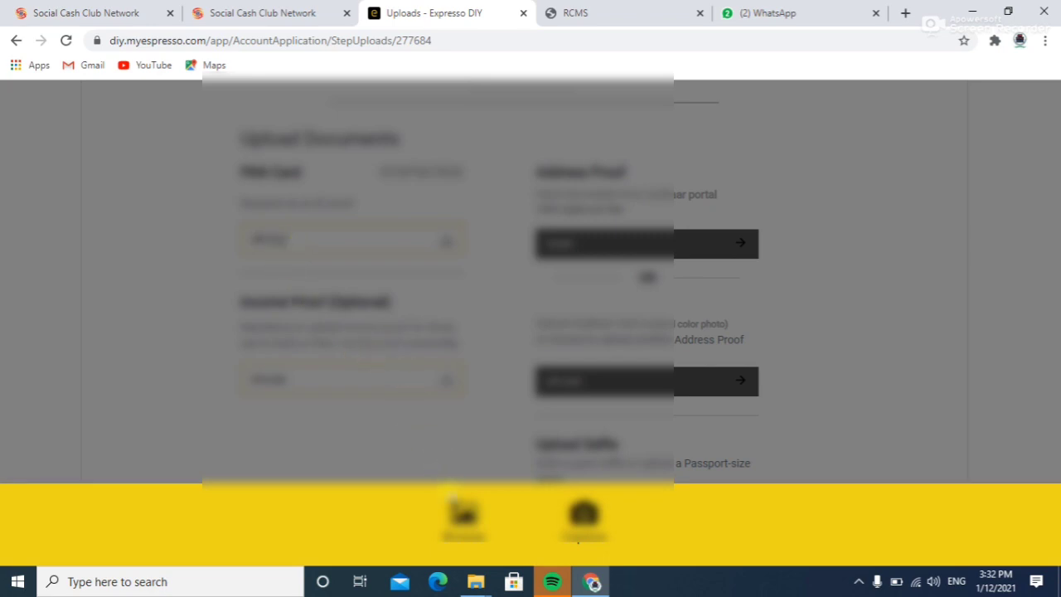
left_click(466, 537)
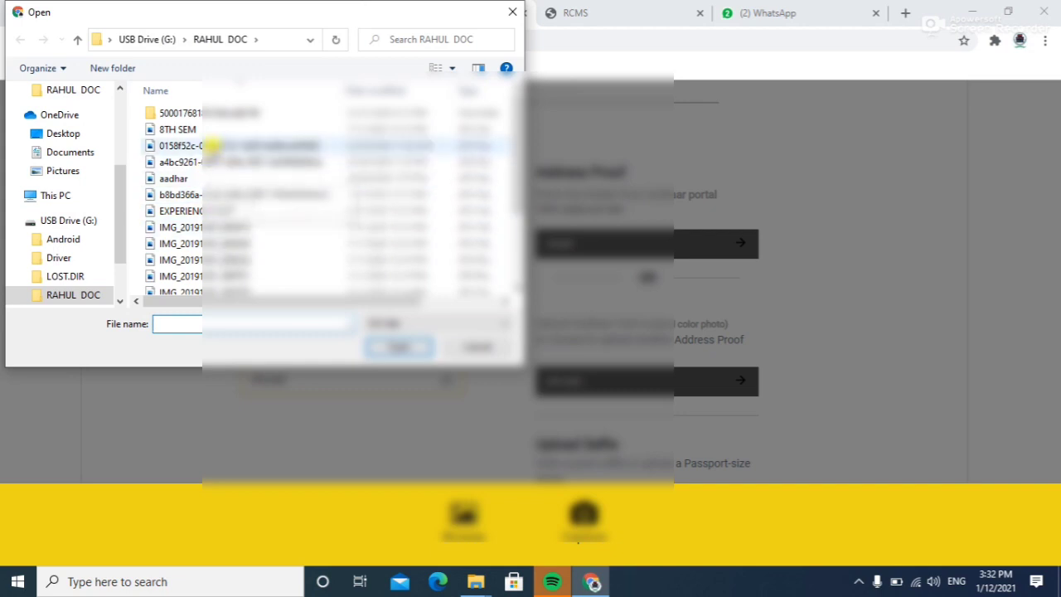
scroll(213, 162, "down", 3)
left_click(179, 240)
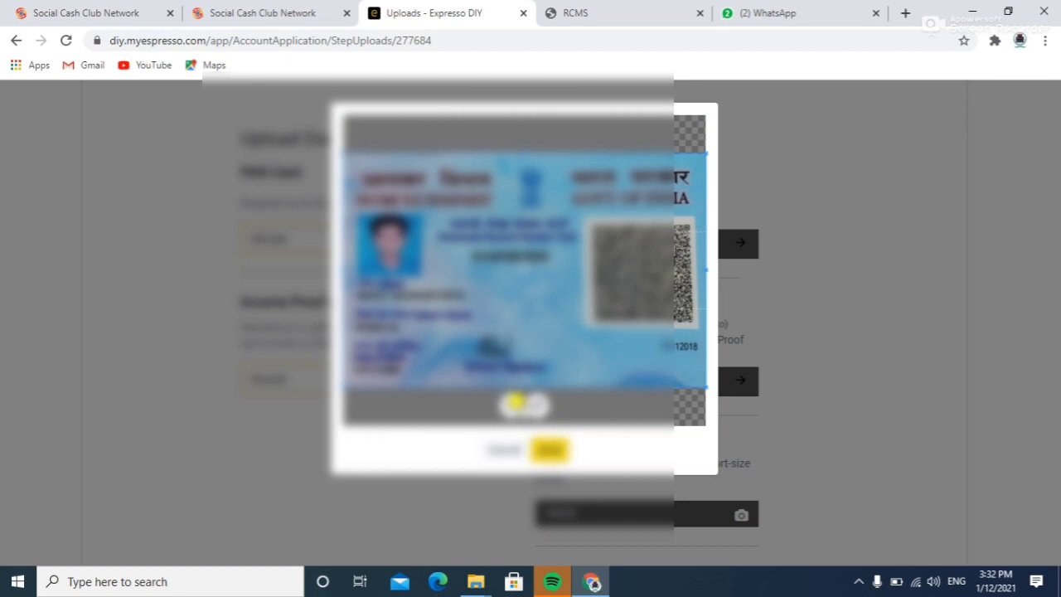
left_click_drag(521, 141, 520, 148)
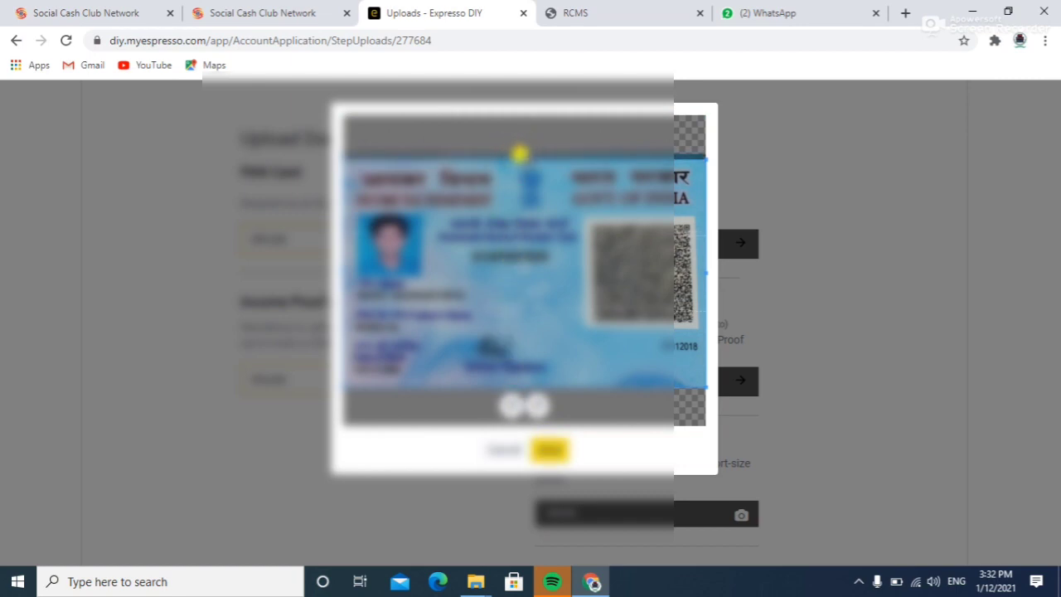
left_click_drag(518, 149, 520, 145)
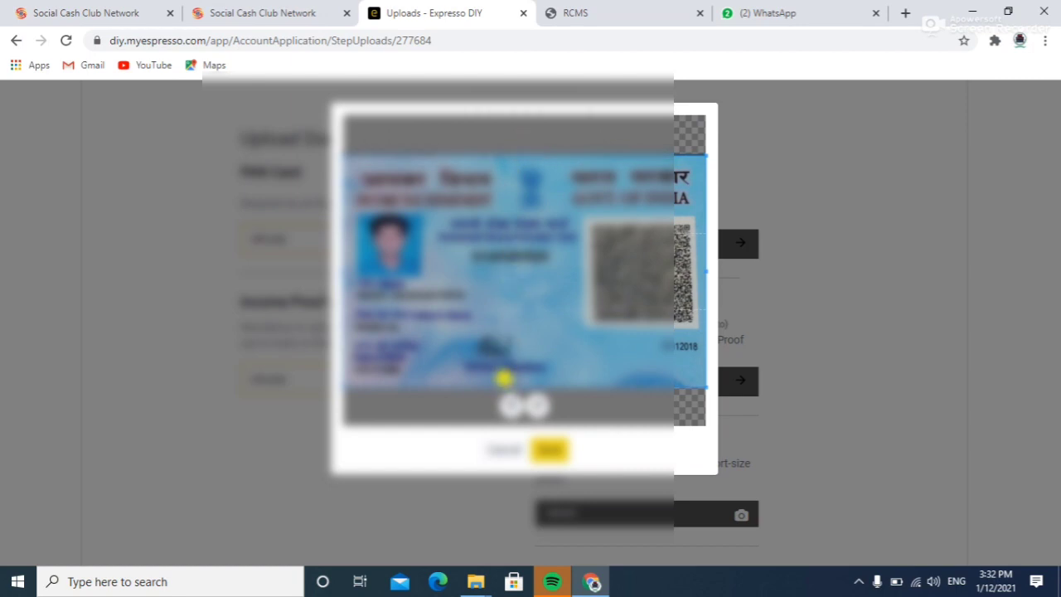
left_click(550, 450)
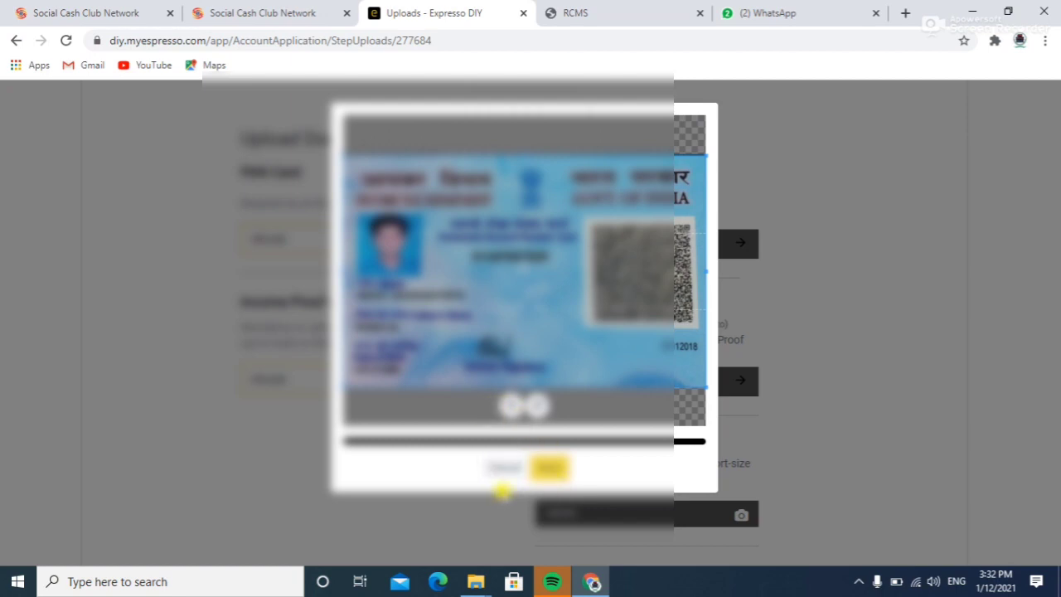
left_click(547, 469)
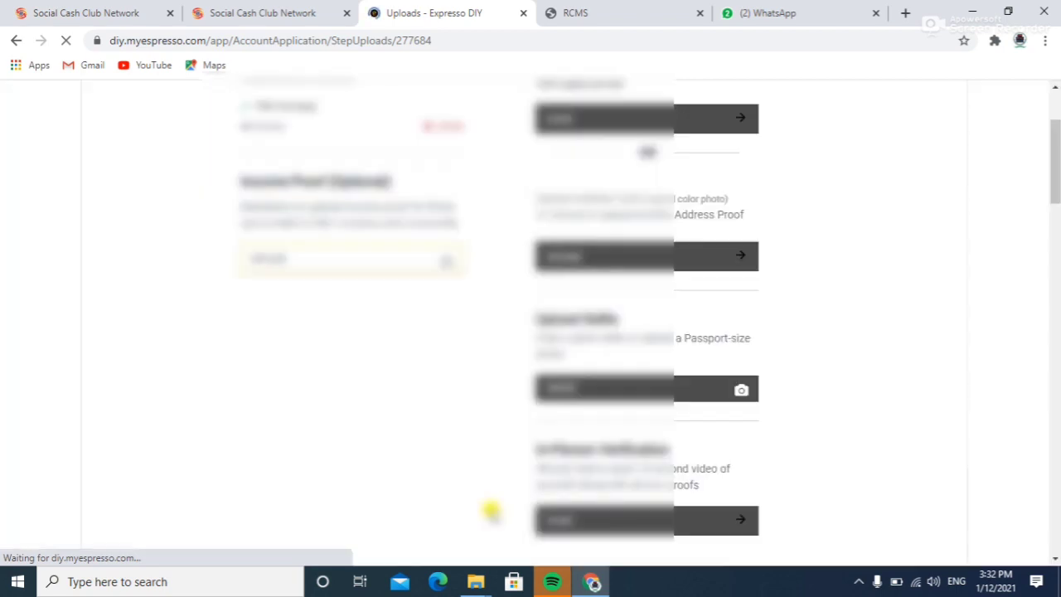
scroll(464, 452, "up", 2)
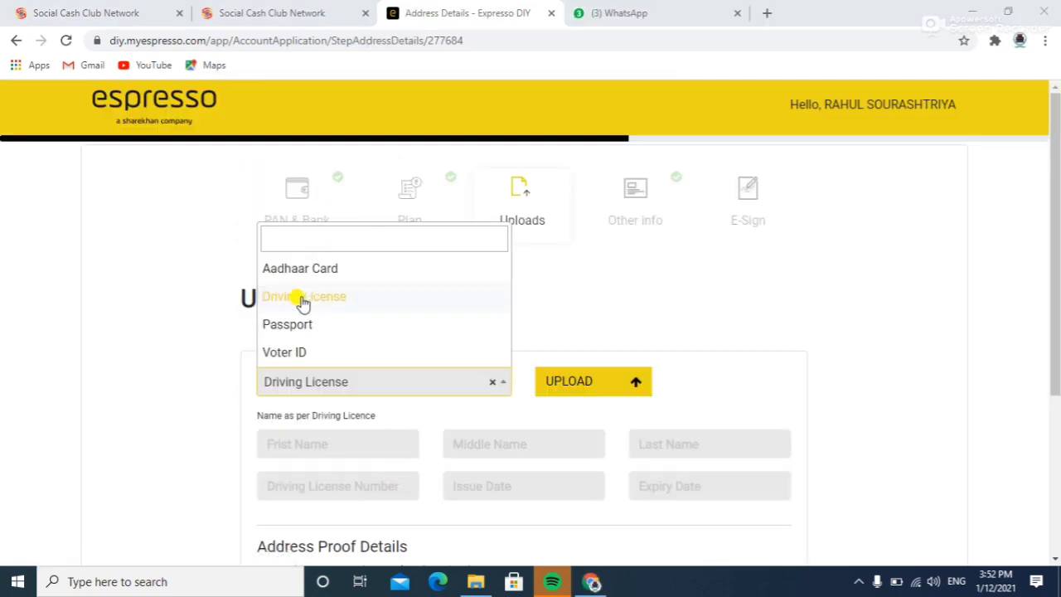
Keep Driving License as the address proof and upload the DL image file
left_click(302, 302)
left_click(555, 378)
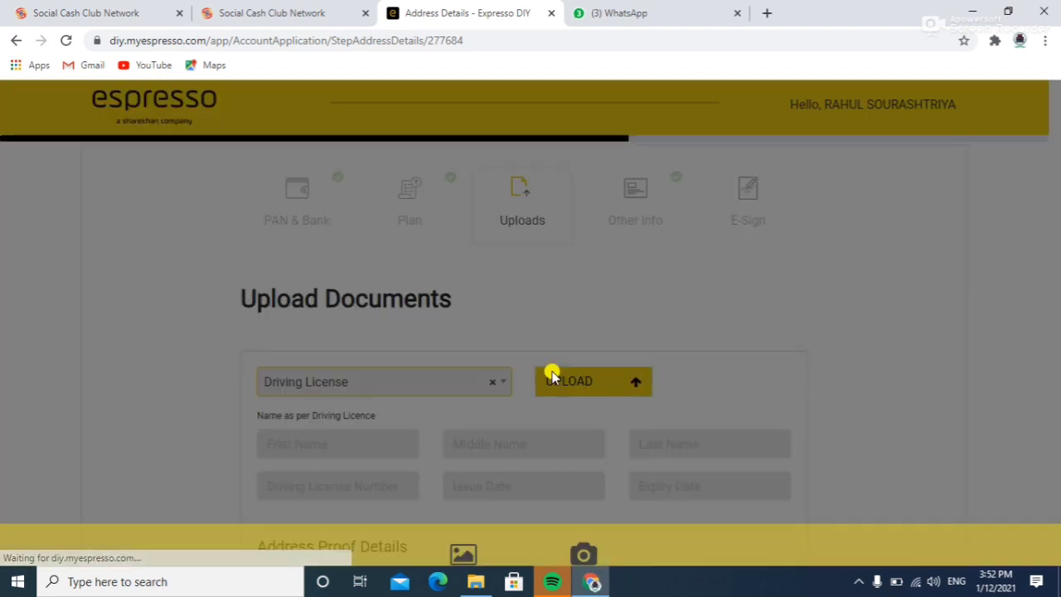
left_click(463, 518)
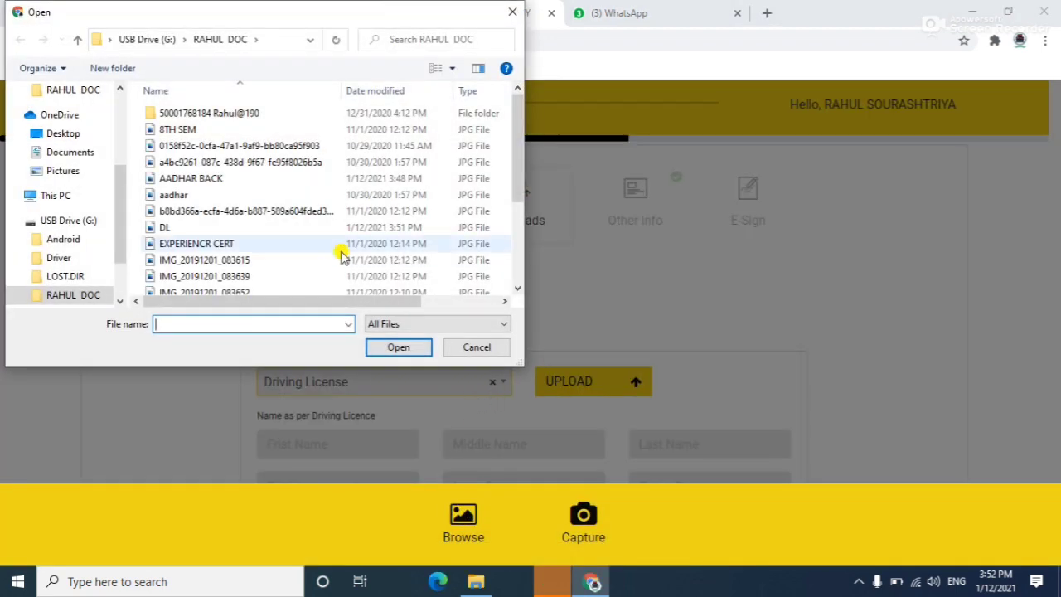
double_click(205, 230)
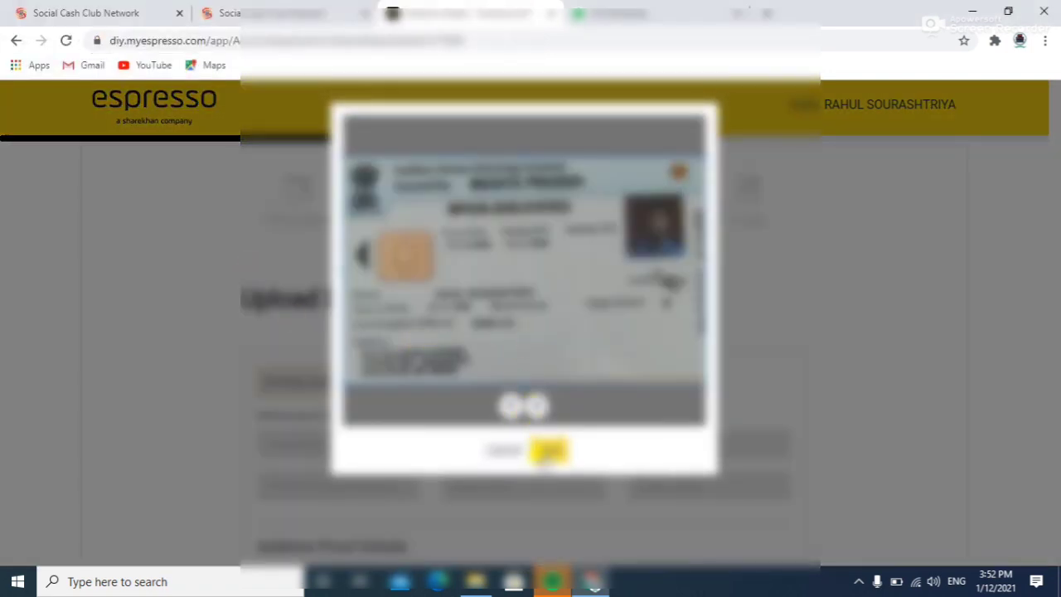
left_click(547, 452)
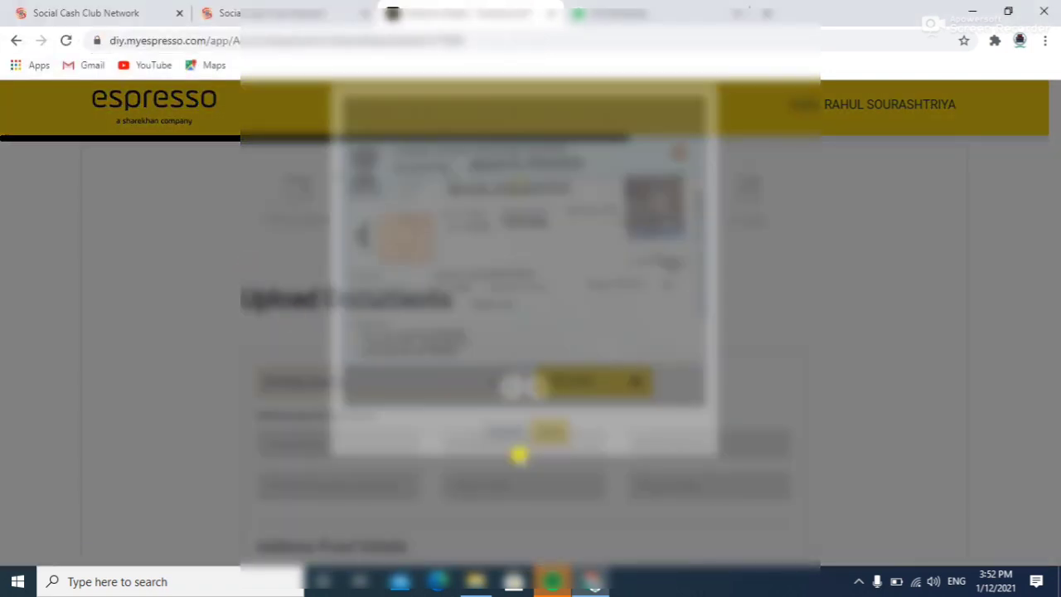
scroll(497, 407, "down", 1)
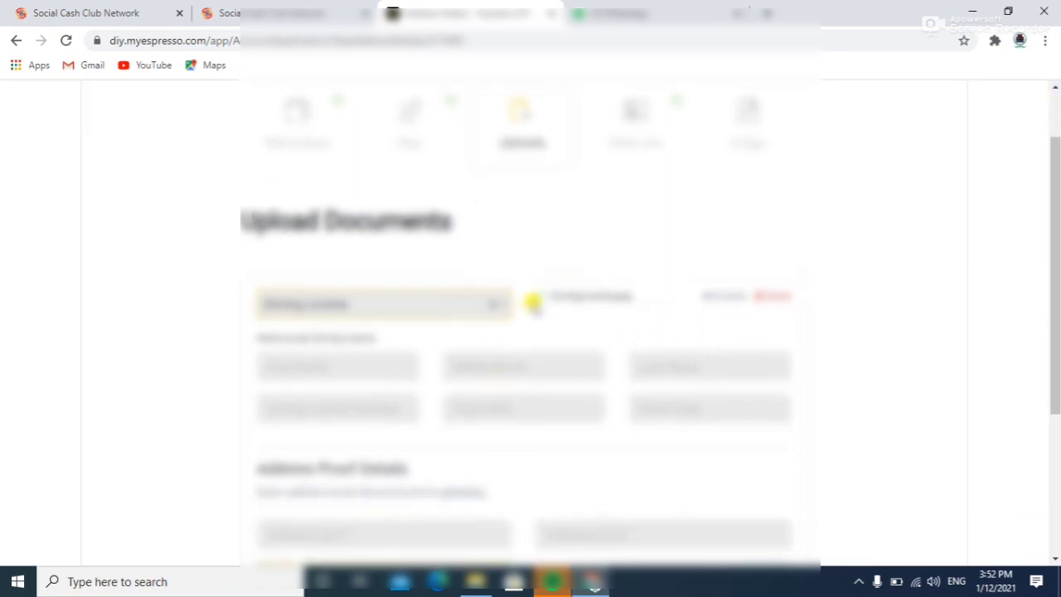
Fill in the first and last name fields from the driving licence
left_click(372, 352)
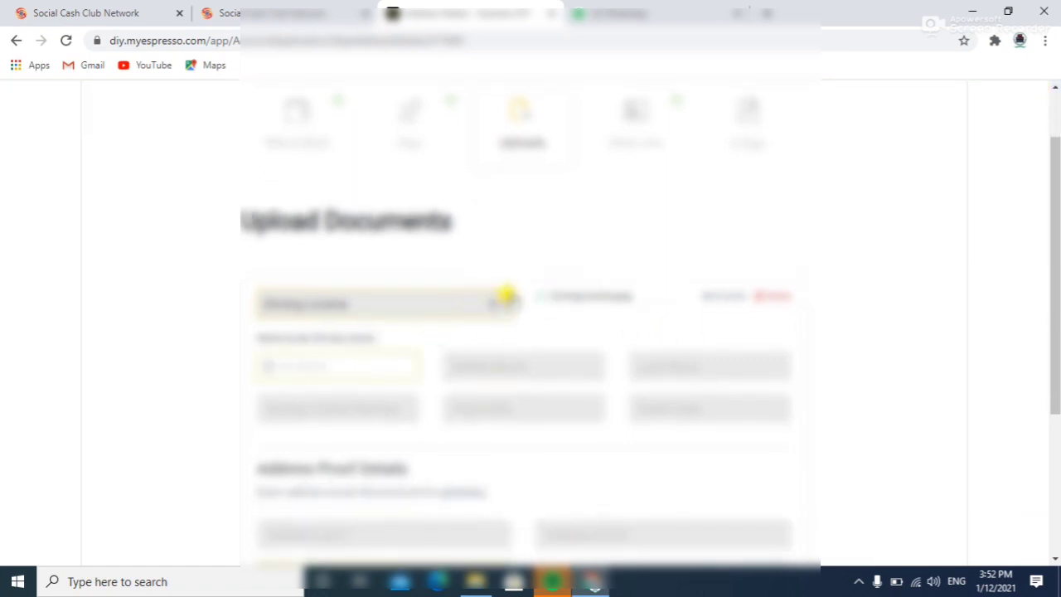
type("90")
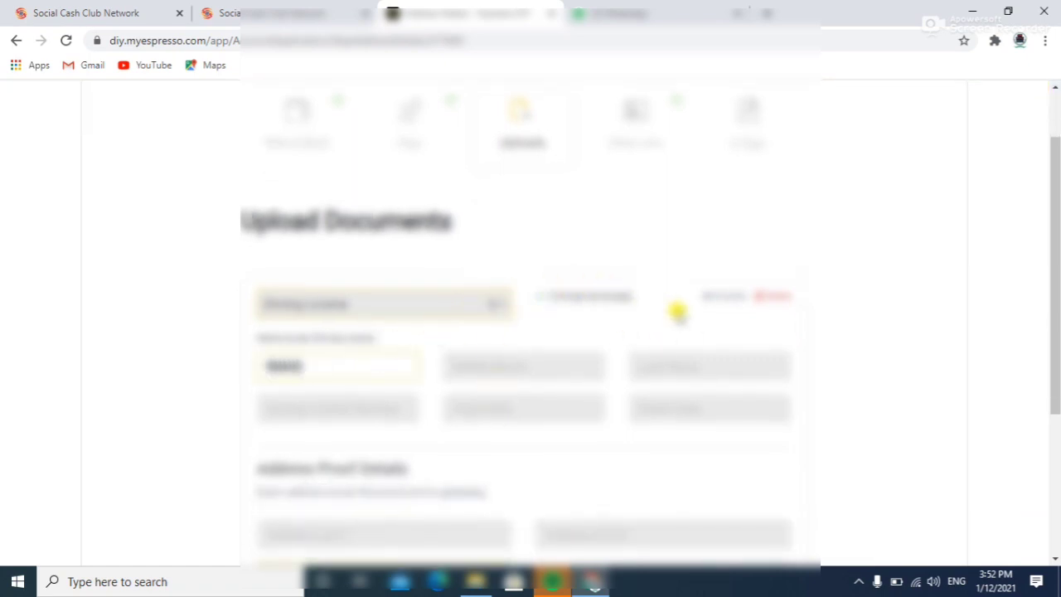
left_click(659, 364)
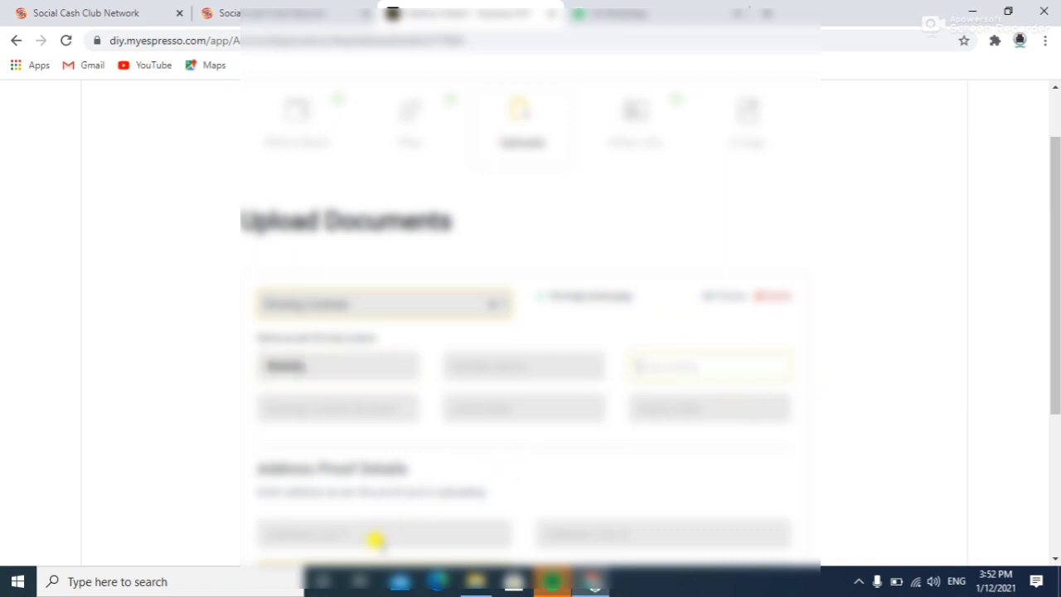
type("980000")
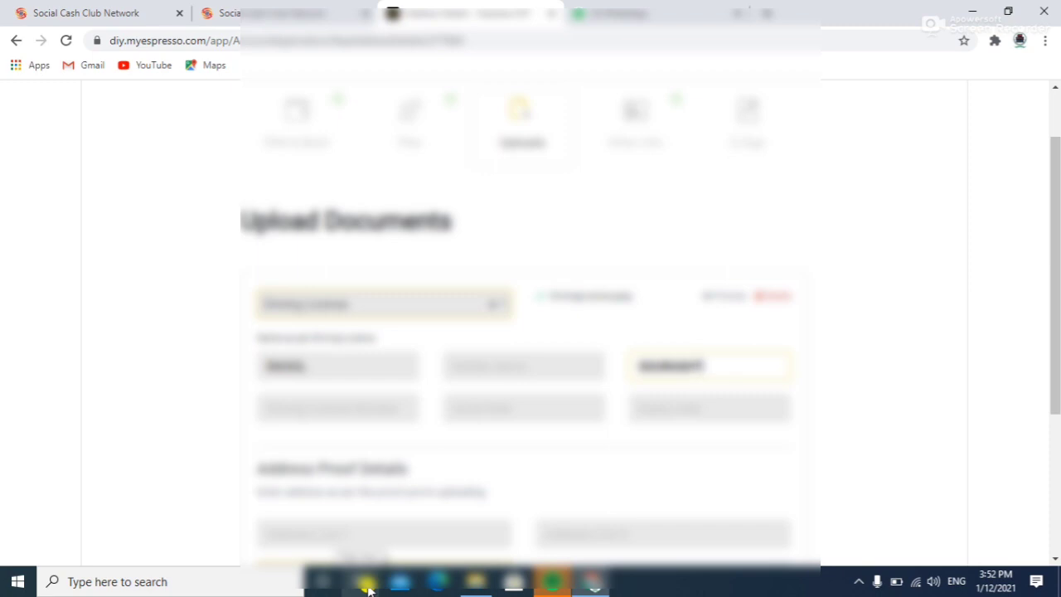
type("000")
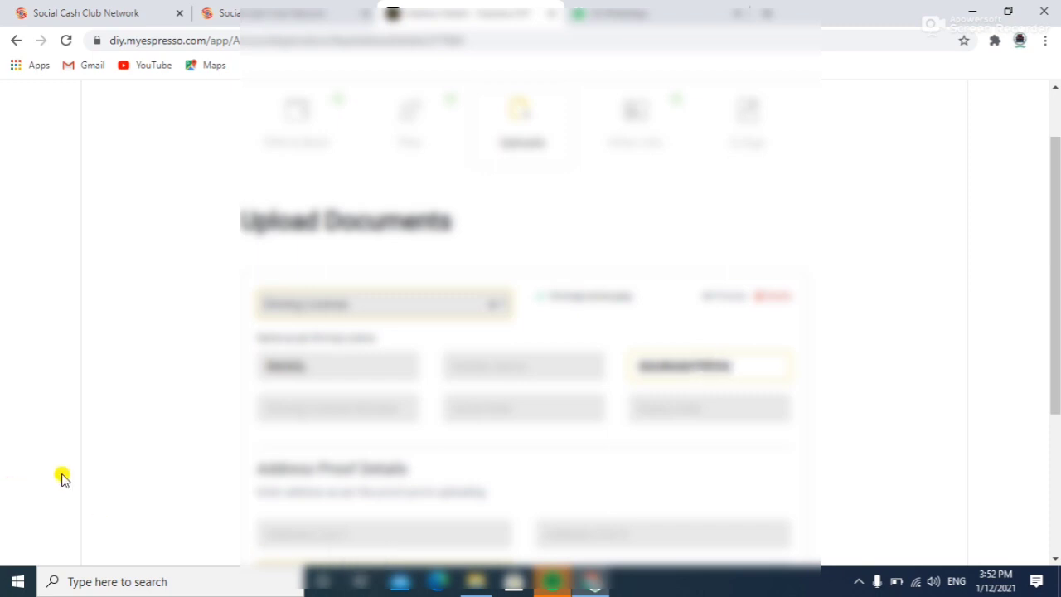
scroll(328, 430, "down", 2)
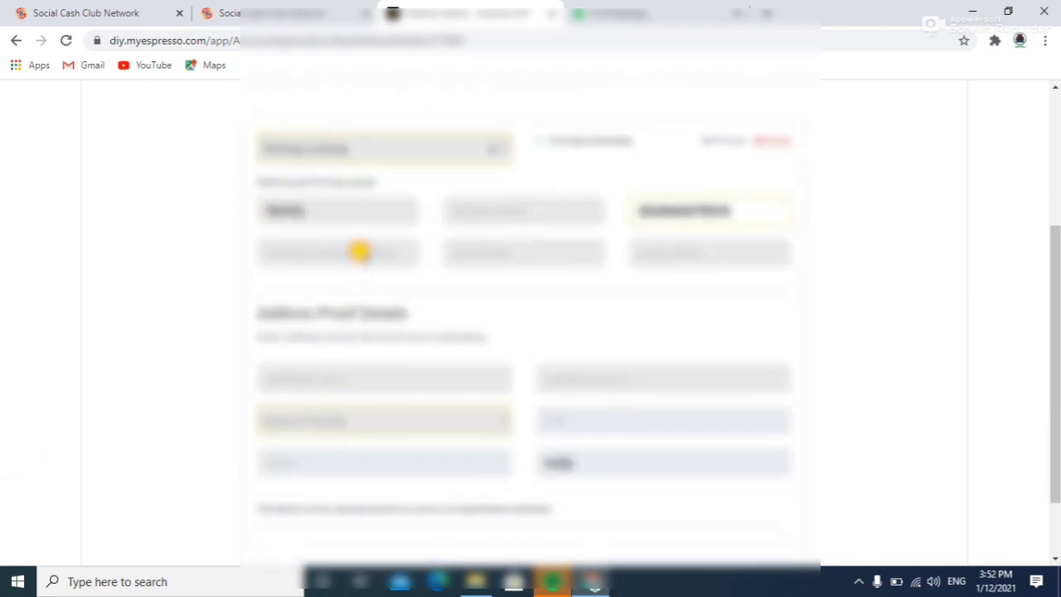
Enter the driving licence number, then pick its issue date and expiry date
left_click(360, 253)
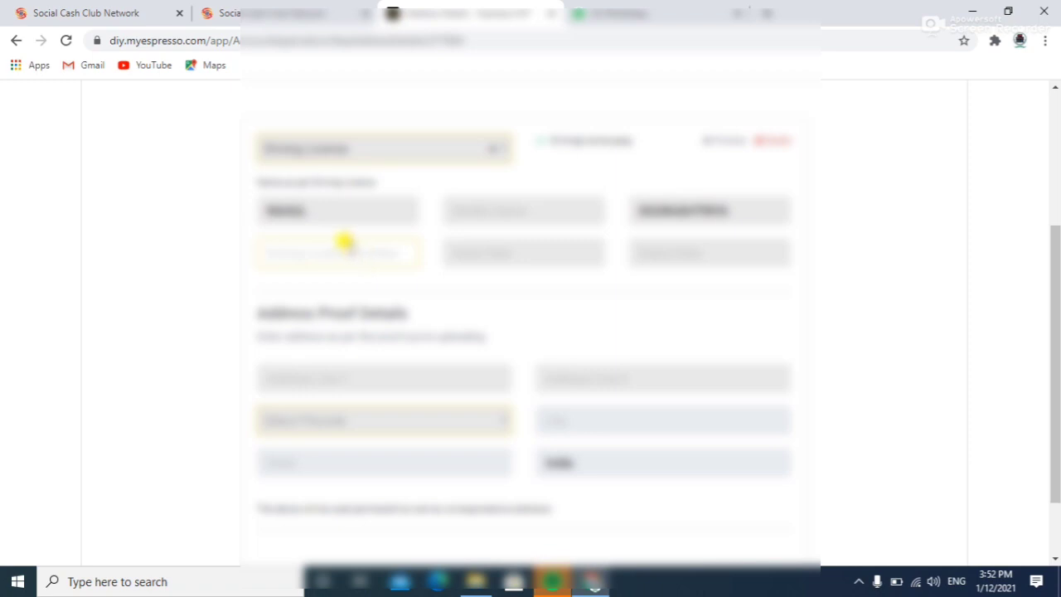
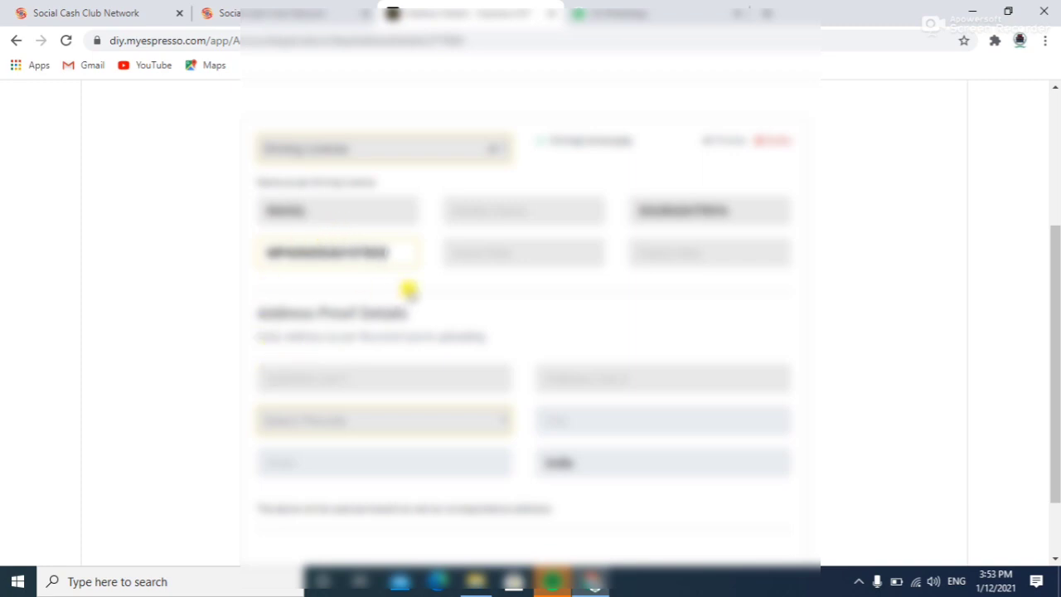
left_click(449, 255)
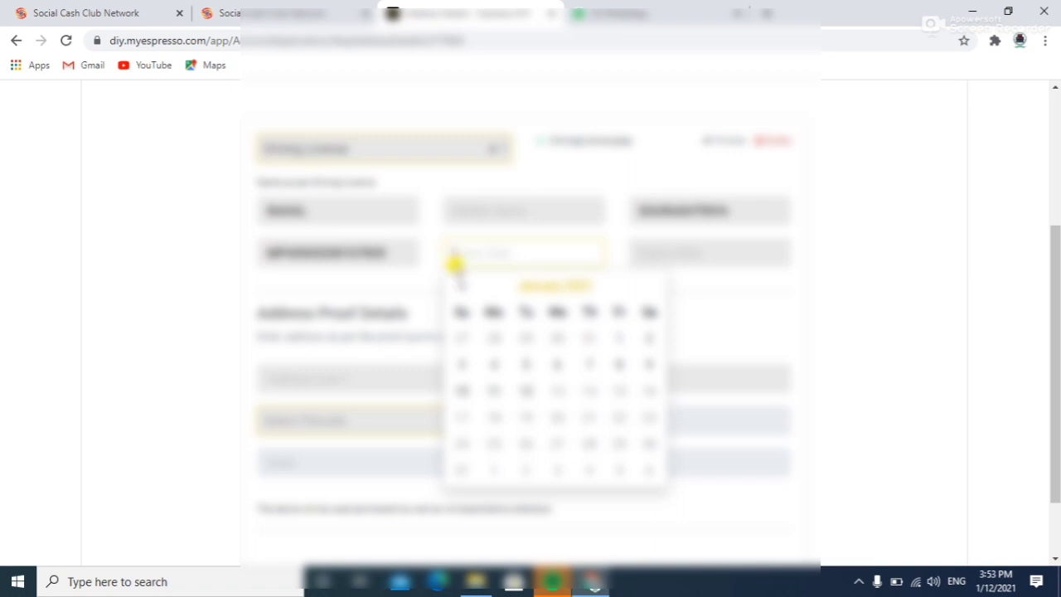
type("12")
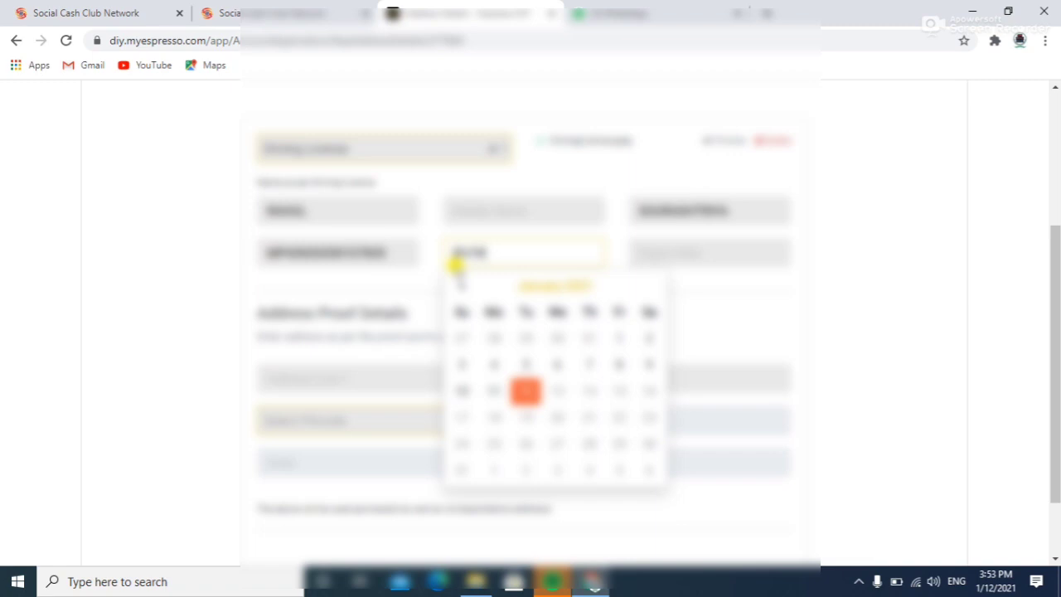
type("-2021")
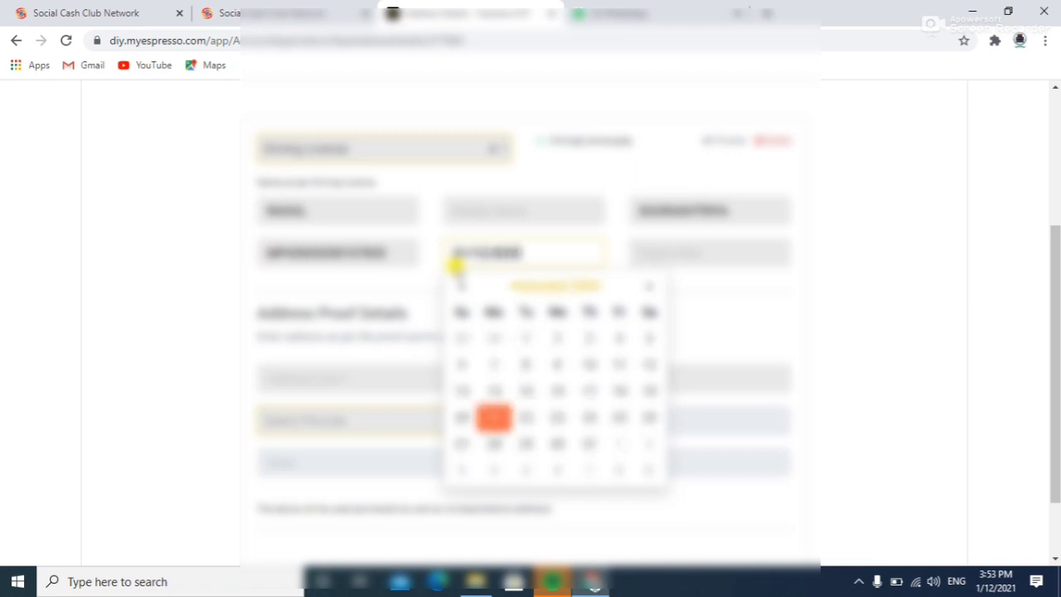
left_click(748, 334)
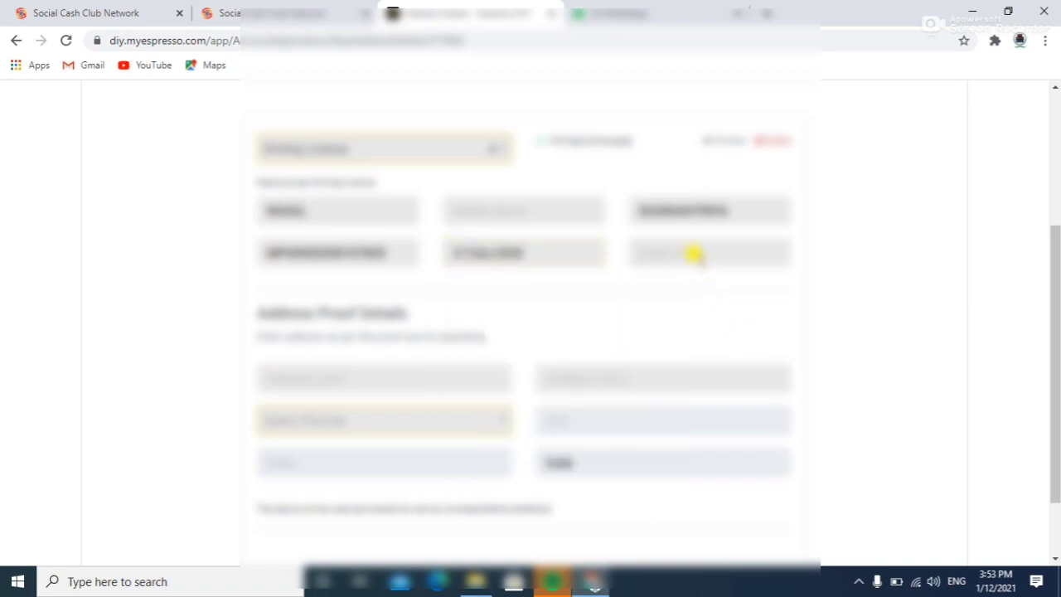
left_click(698, 255)
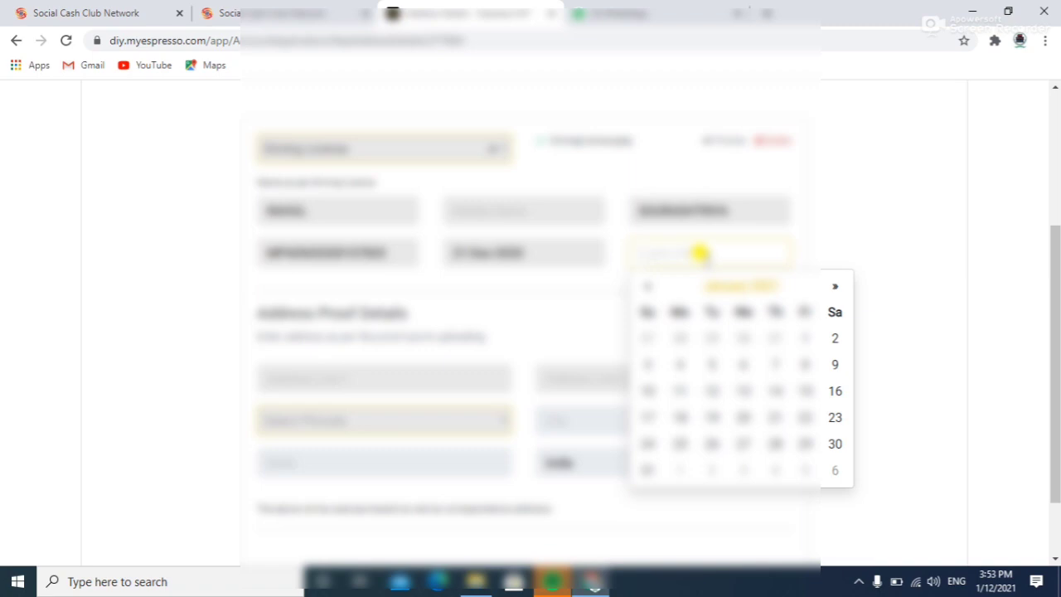
type("1")
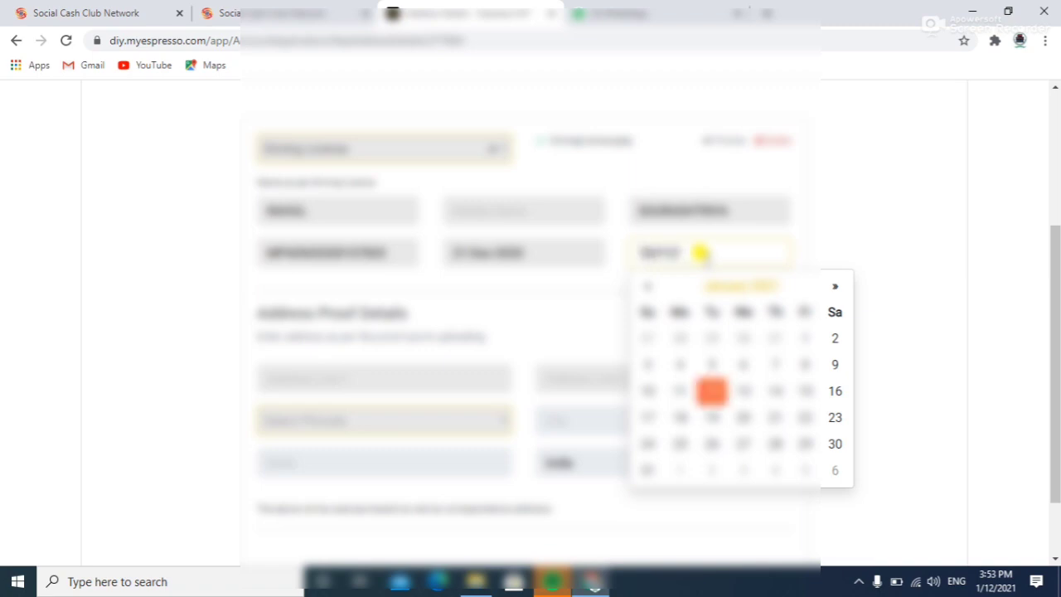
type("021")
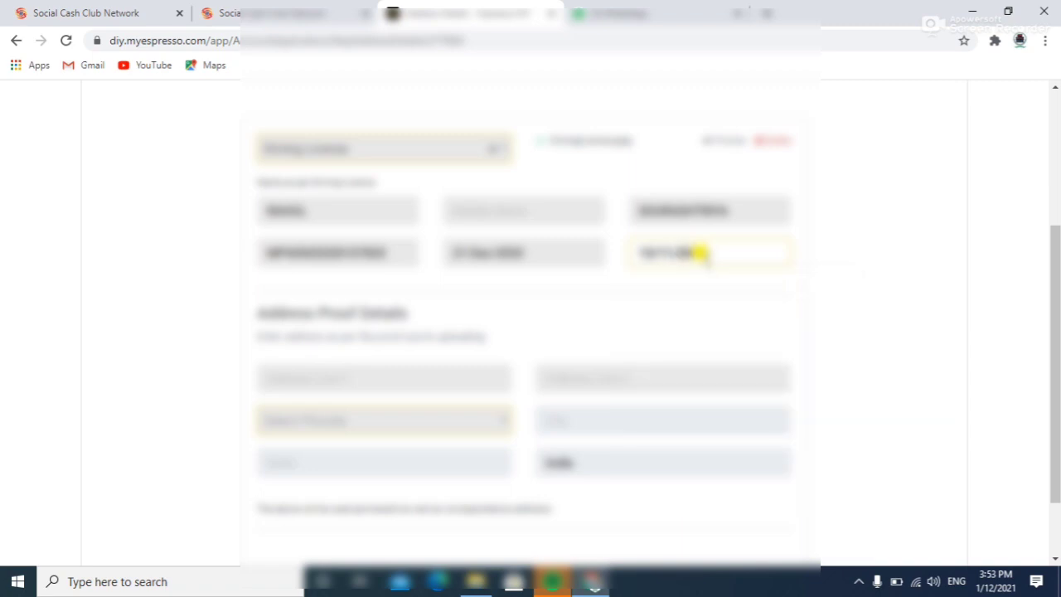
scroll(356, 356, "down", 1)
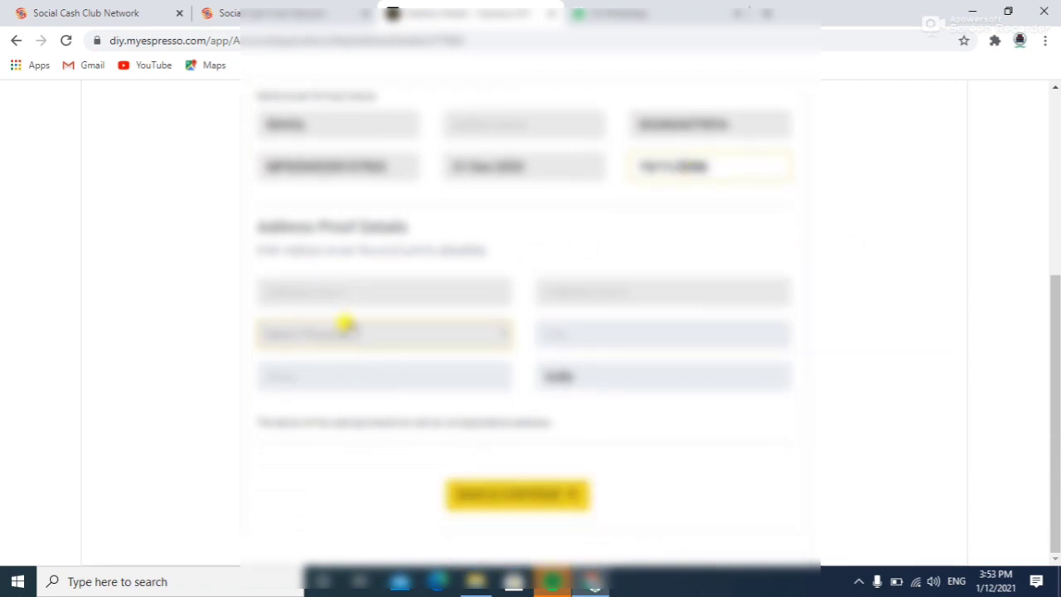
Enter the first address line and select Maharashtra as the state
left_click(370, 292)
type("B")
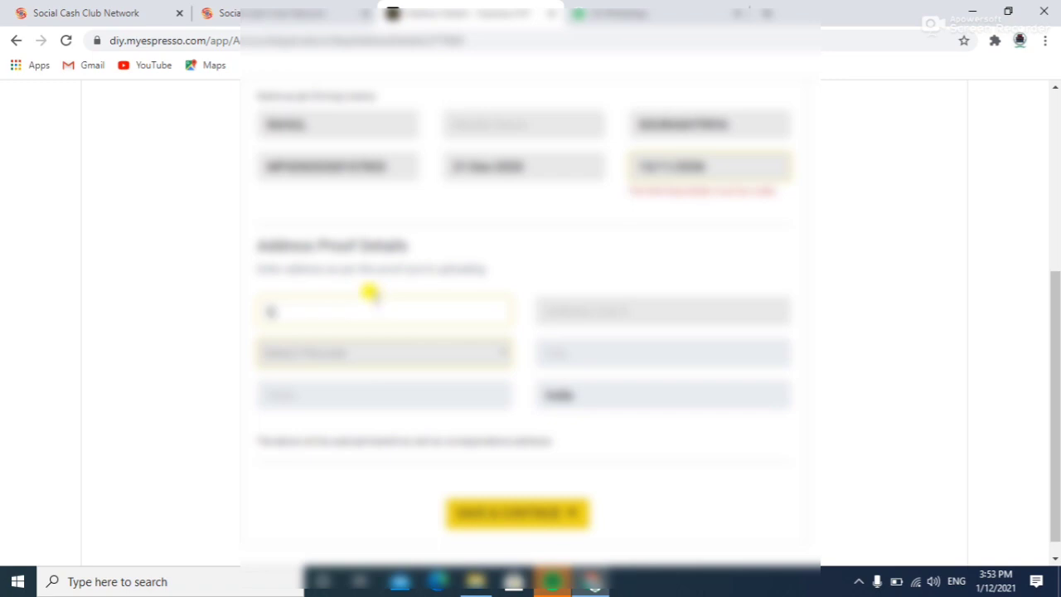
type("ANDMA")
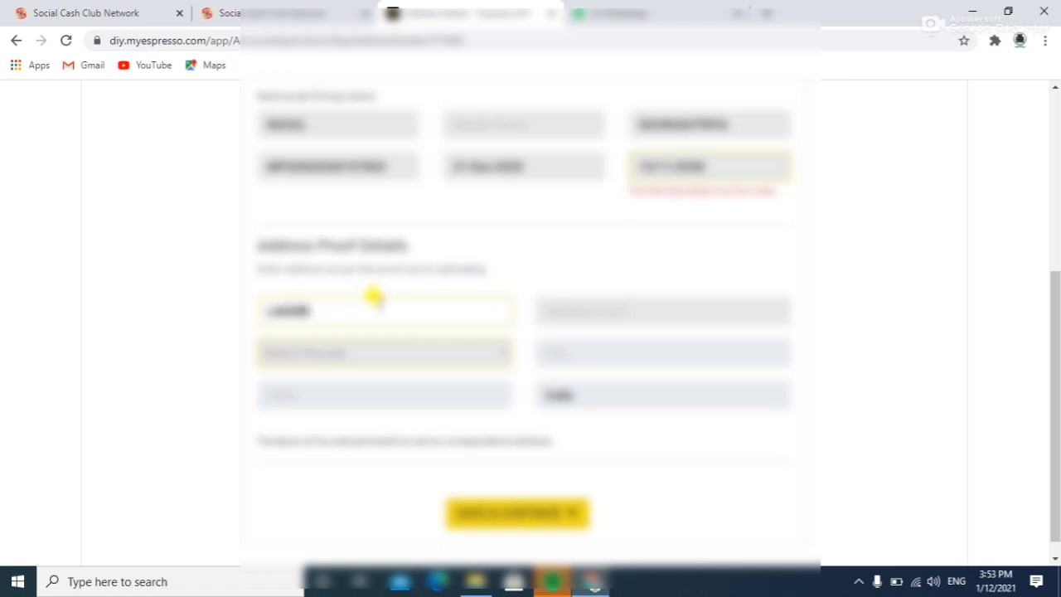
left_click(374, 350)
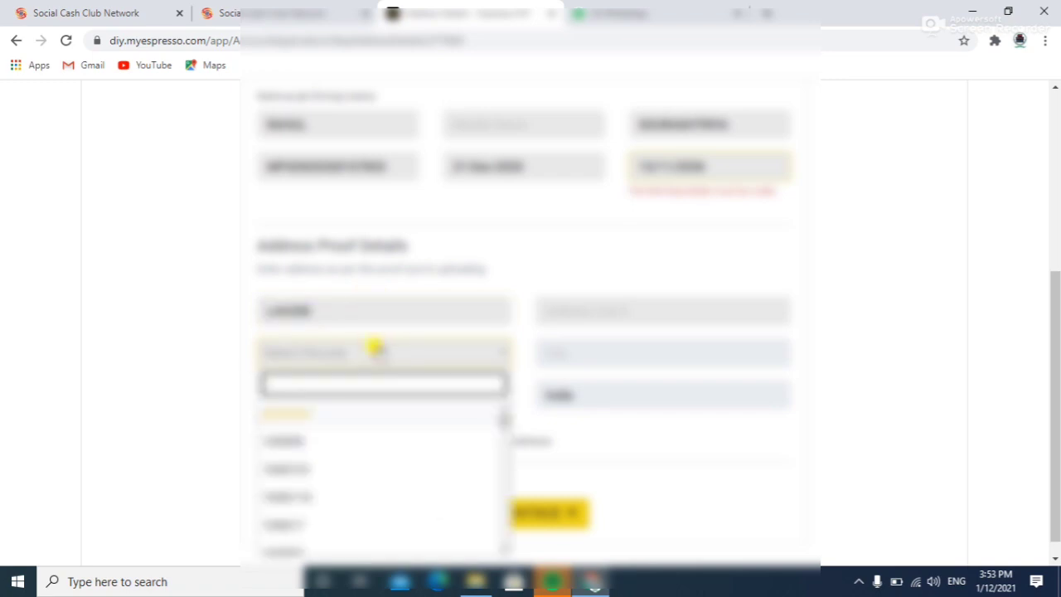
type("MAHARA")
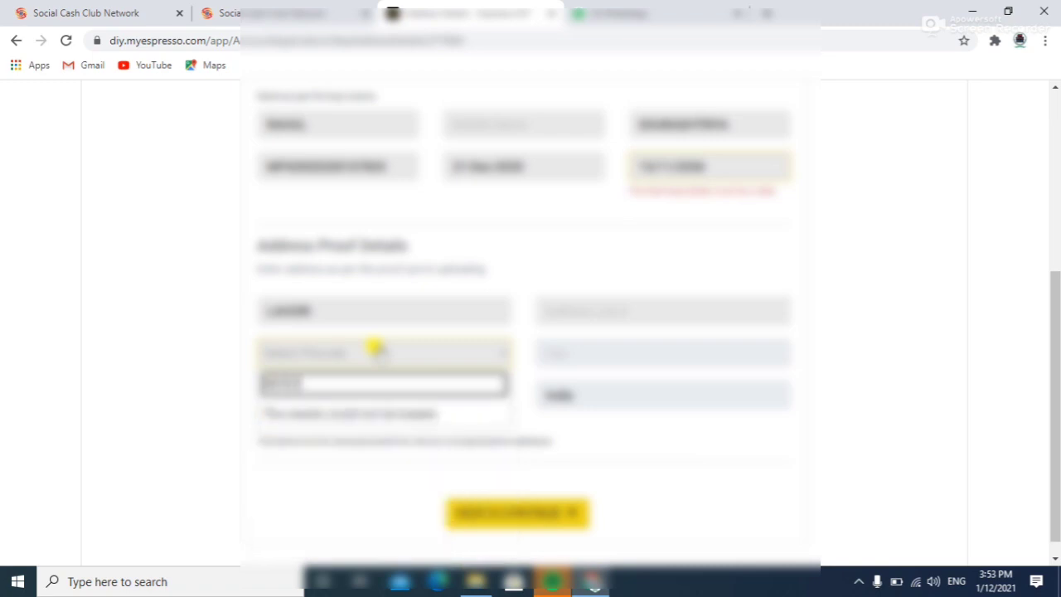
left_click(294, 413)
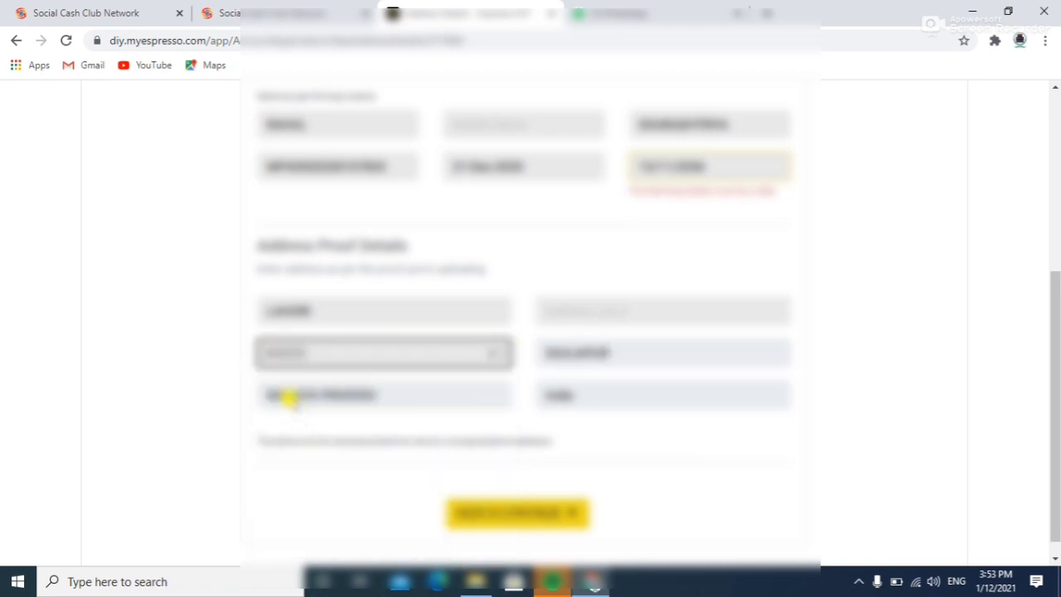
Correct the licence expiry date, fill the second address line, and save the document details
left_click(489, 501)
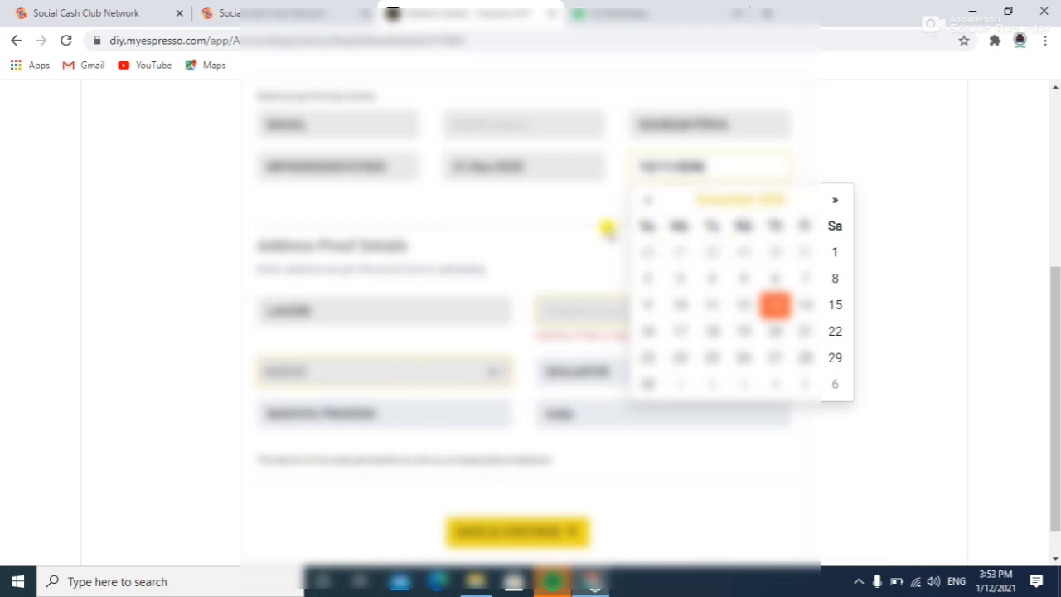
left_click(585, 205)
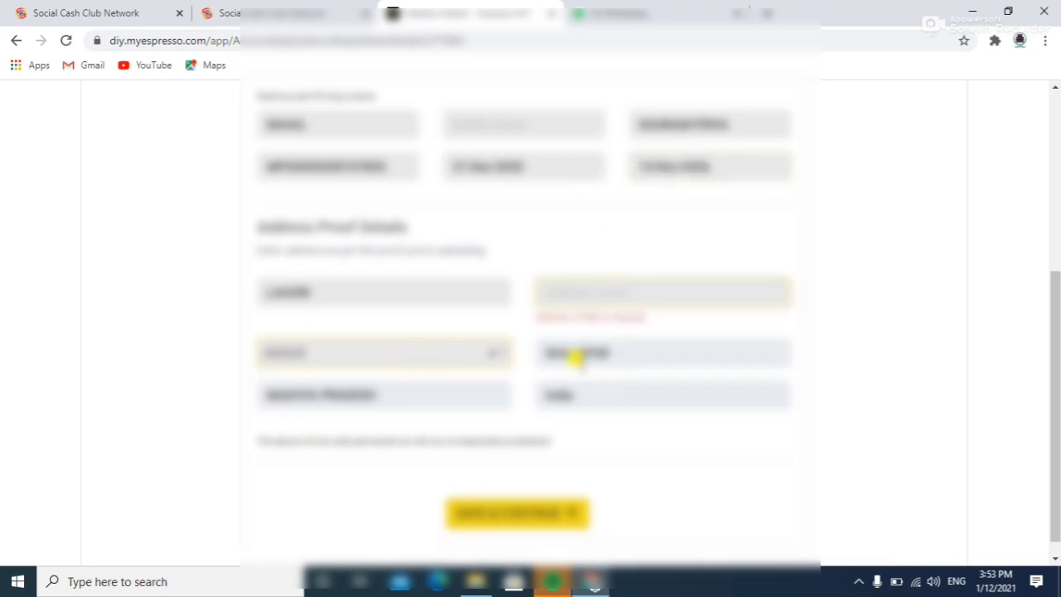
left_click(572, 286)
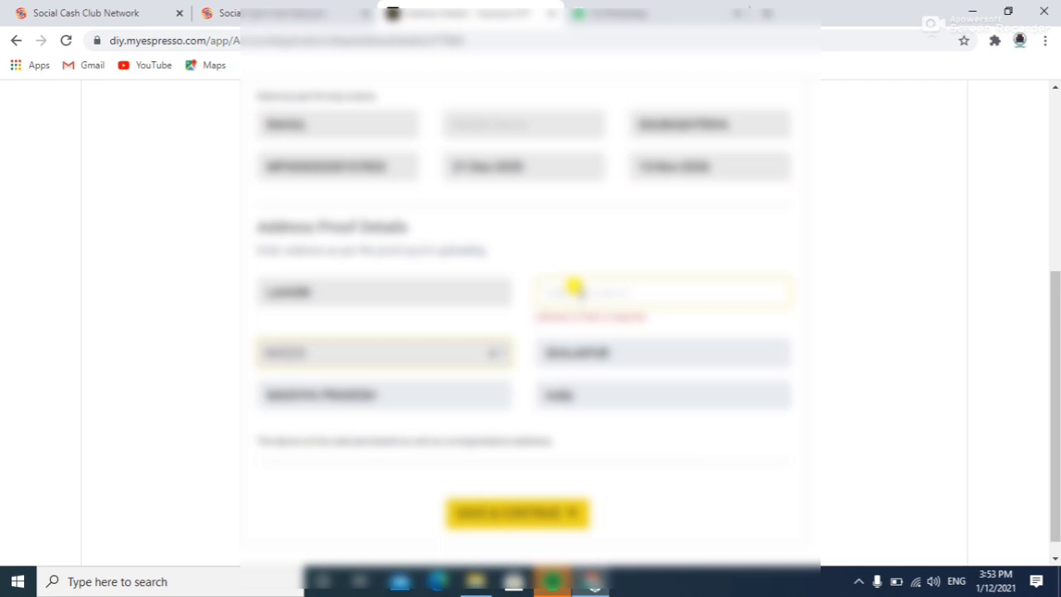
type("18")
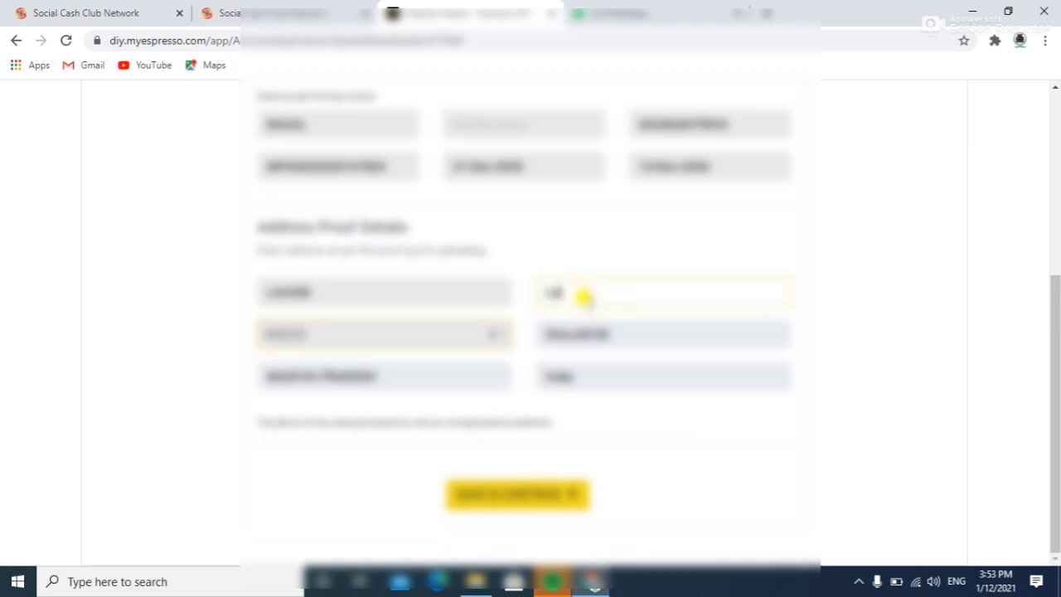
type("/4")
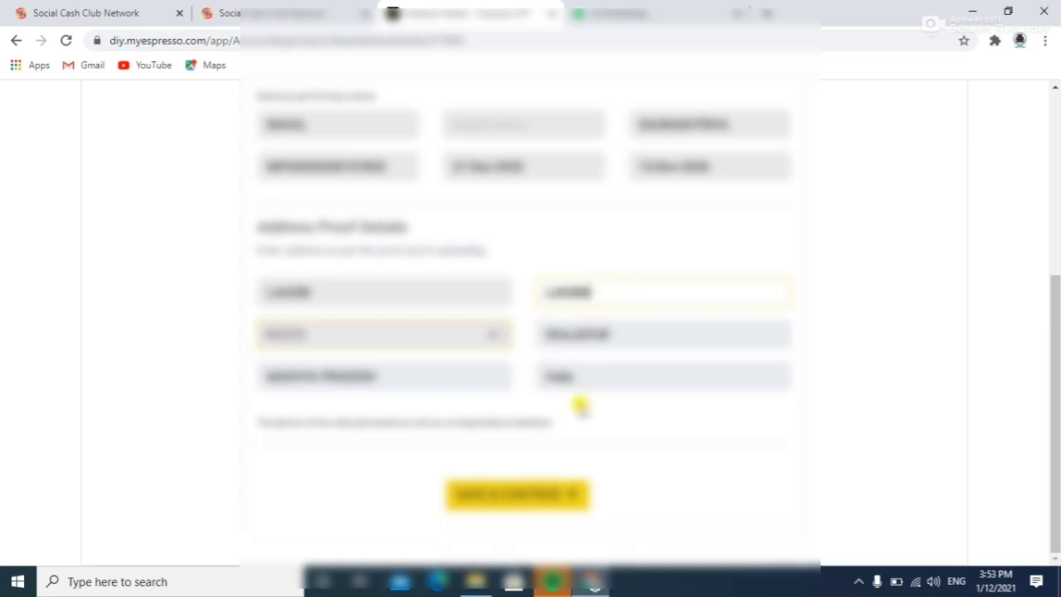
left_click(569, 492)
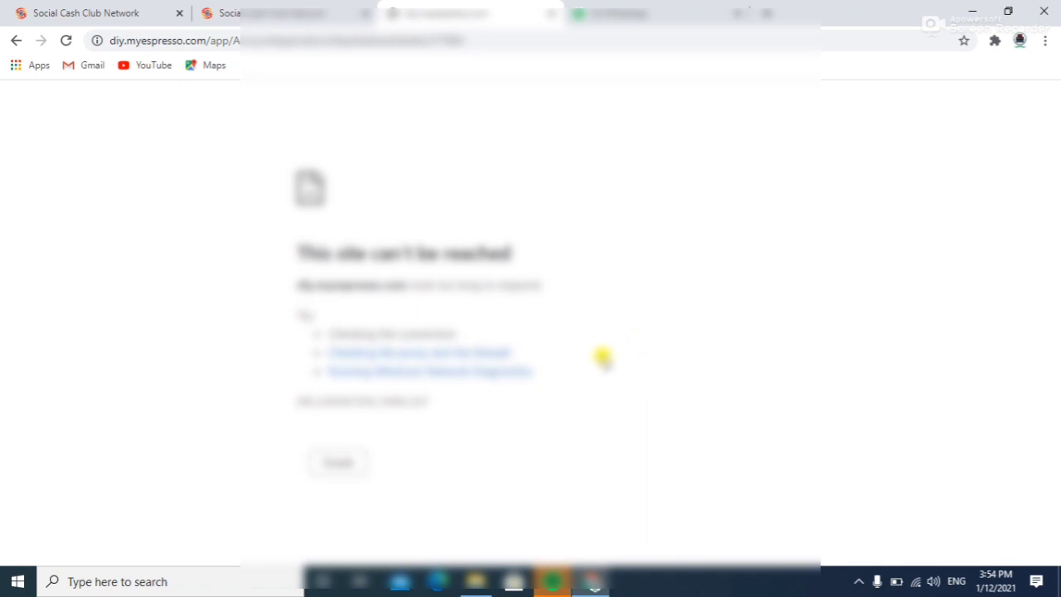
right_click(852, 584)
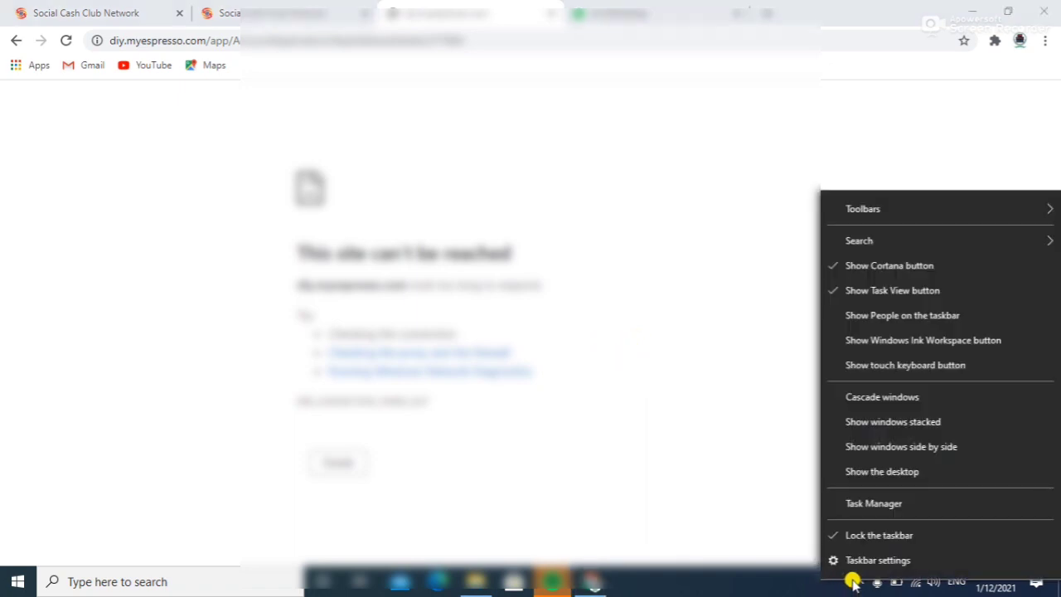
left_click(853, 582)
left_click(857, 582)
right_click(825, 552)
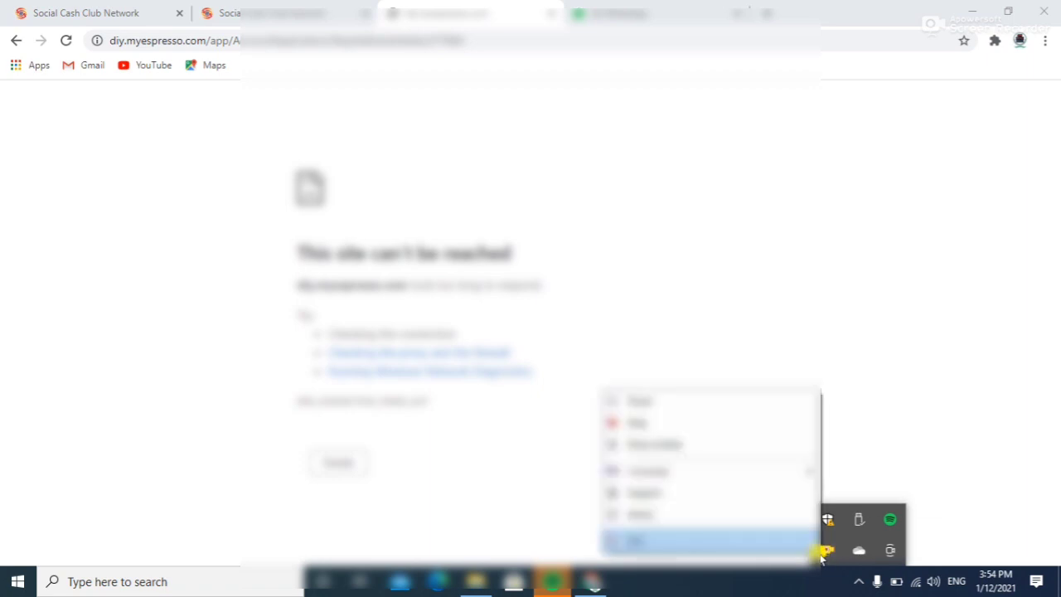
left_click(682, 403)
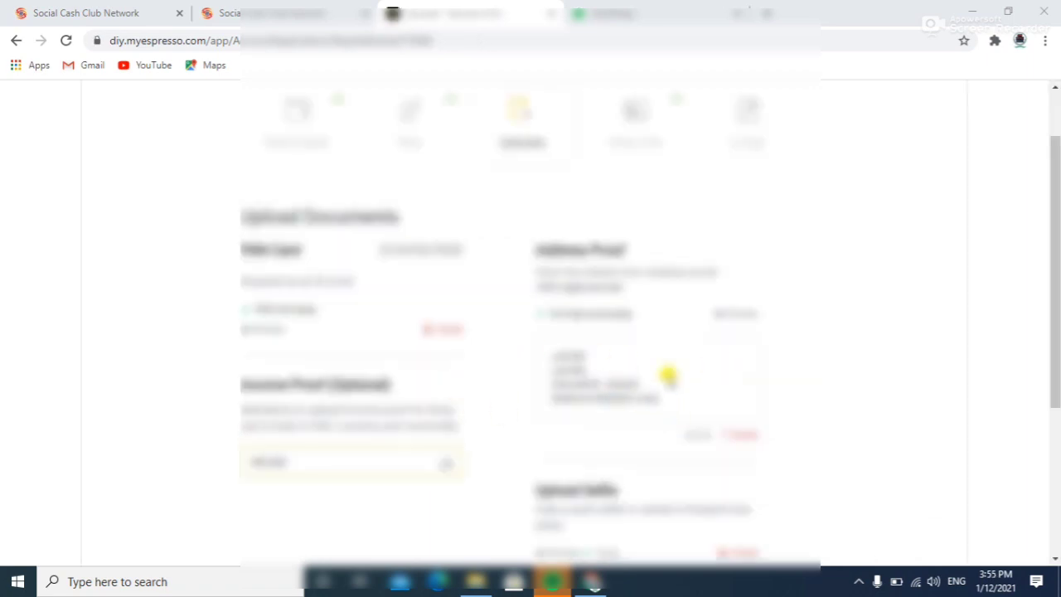
scroll(668, 377, "down", 3)
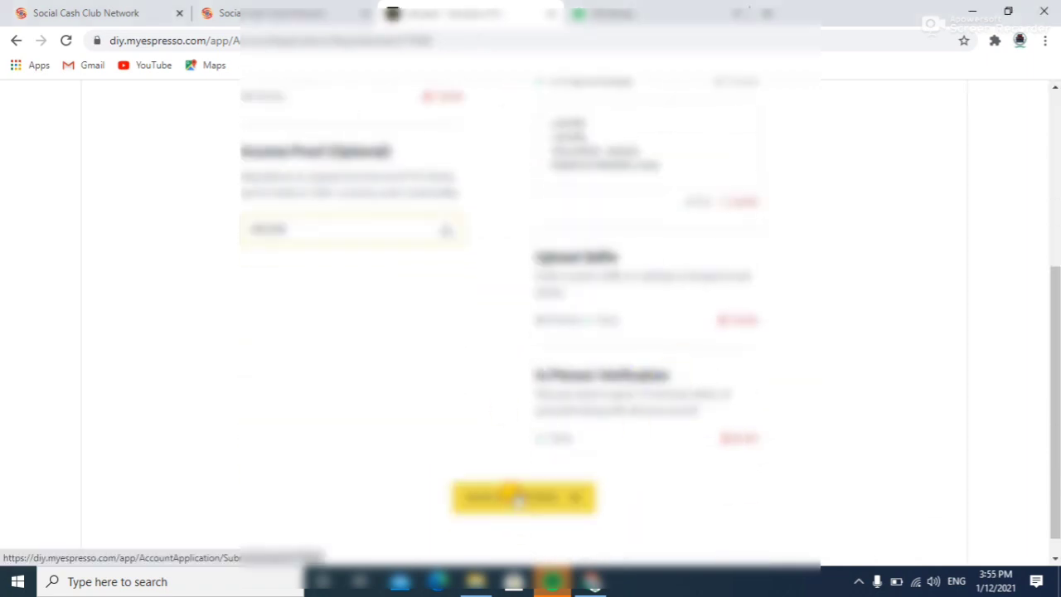
left_click(517, 494)
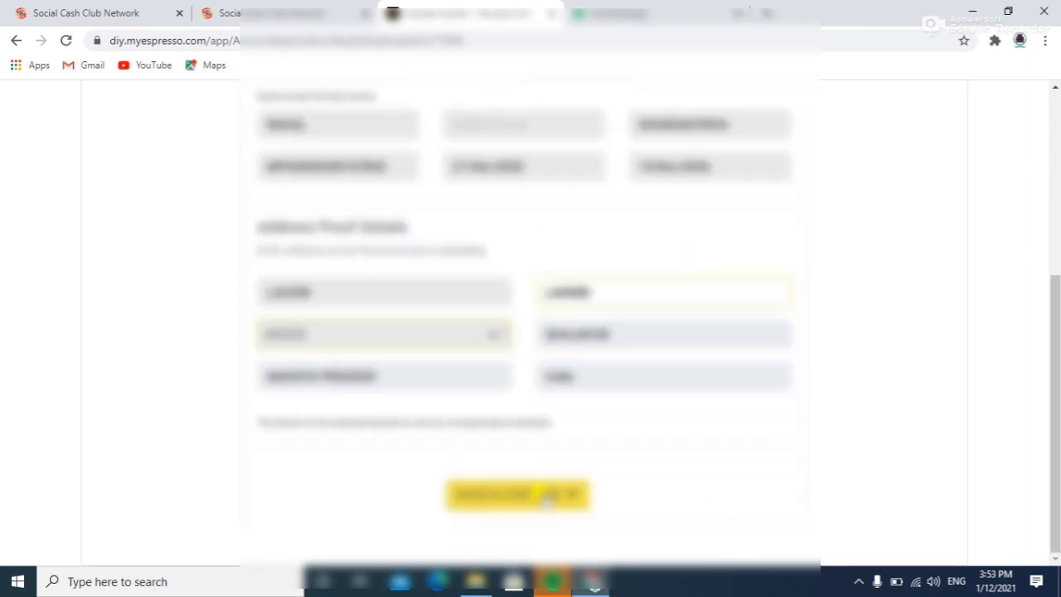
left_click(514, 476)
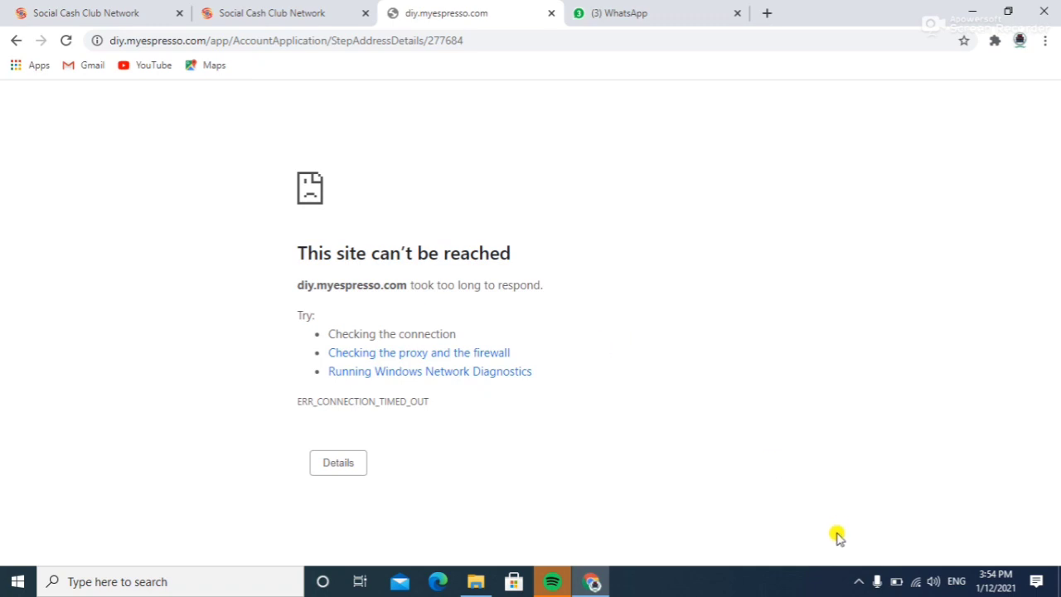
right_click(851, 584)
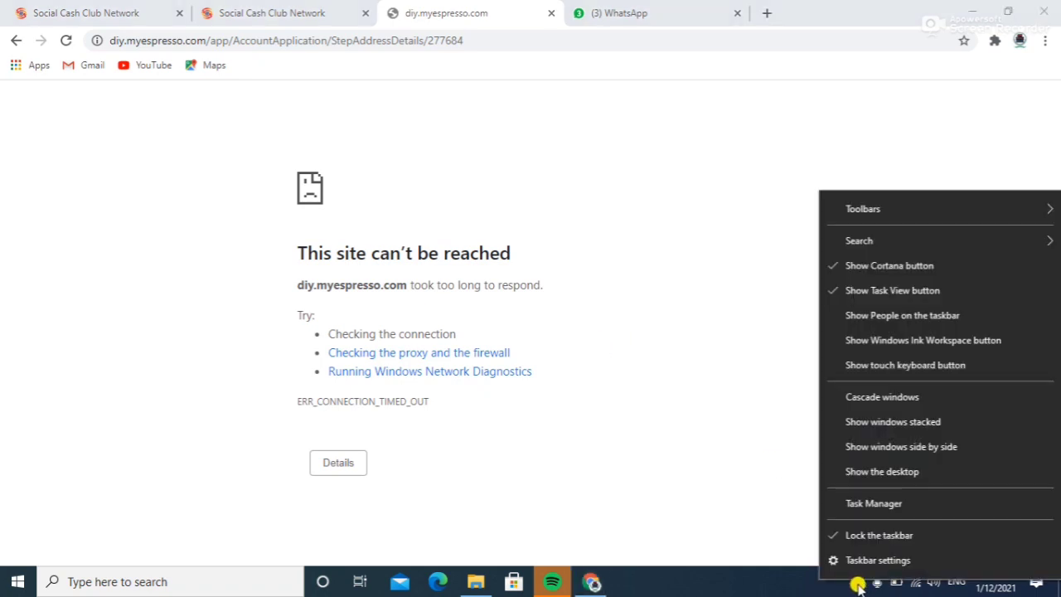
left_click(856, 582)
right_click(823, 551)
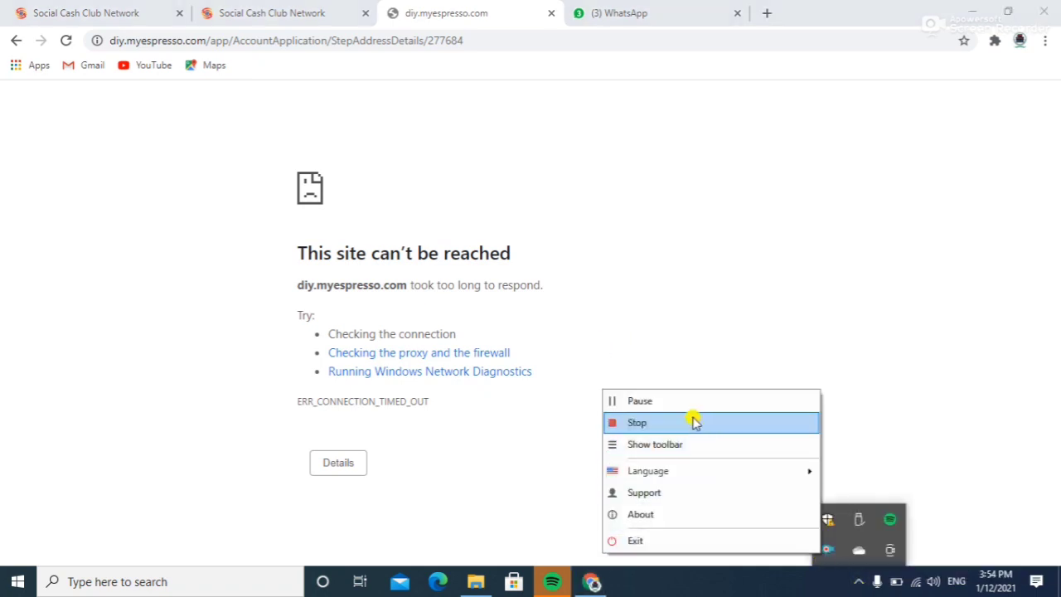
left_click(693, 419)
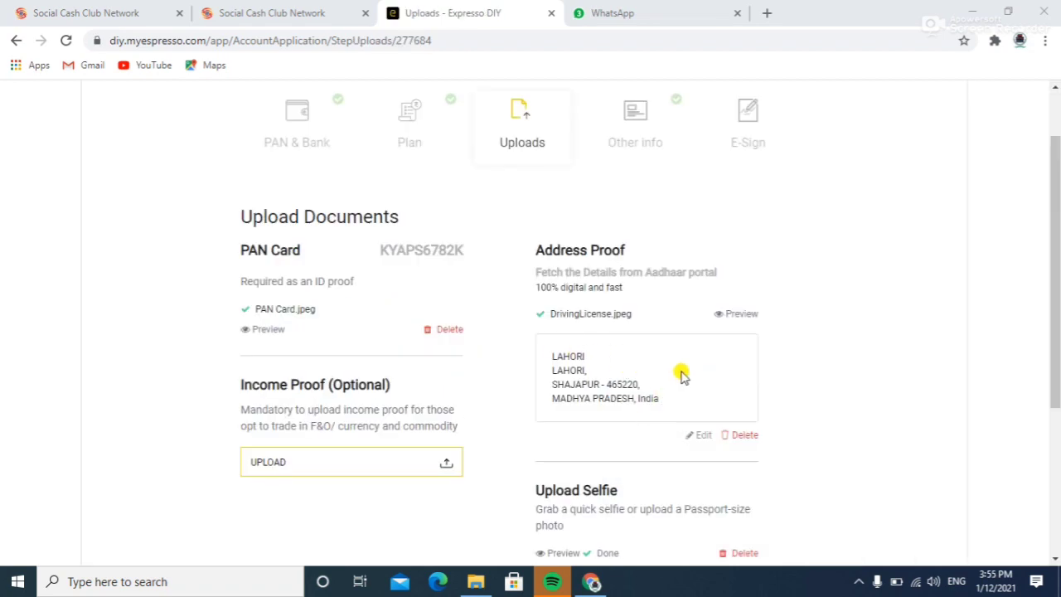
Save & Continue on Uploads, then on Other Info with the personal and income details
scroll(679, 372, "down", 3)
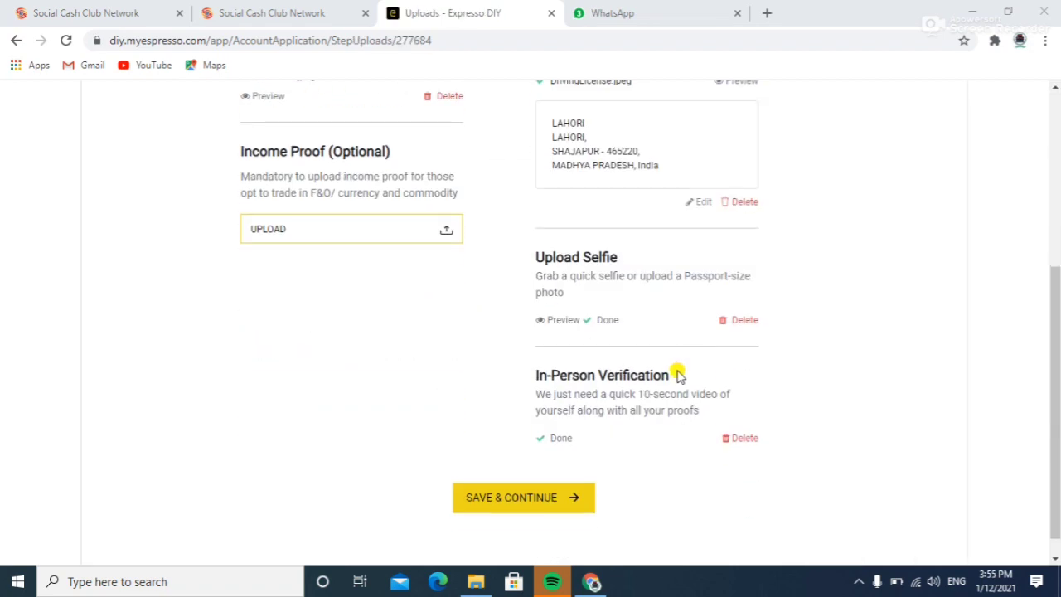
left_click(517, 497)
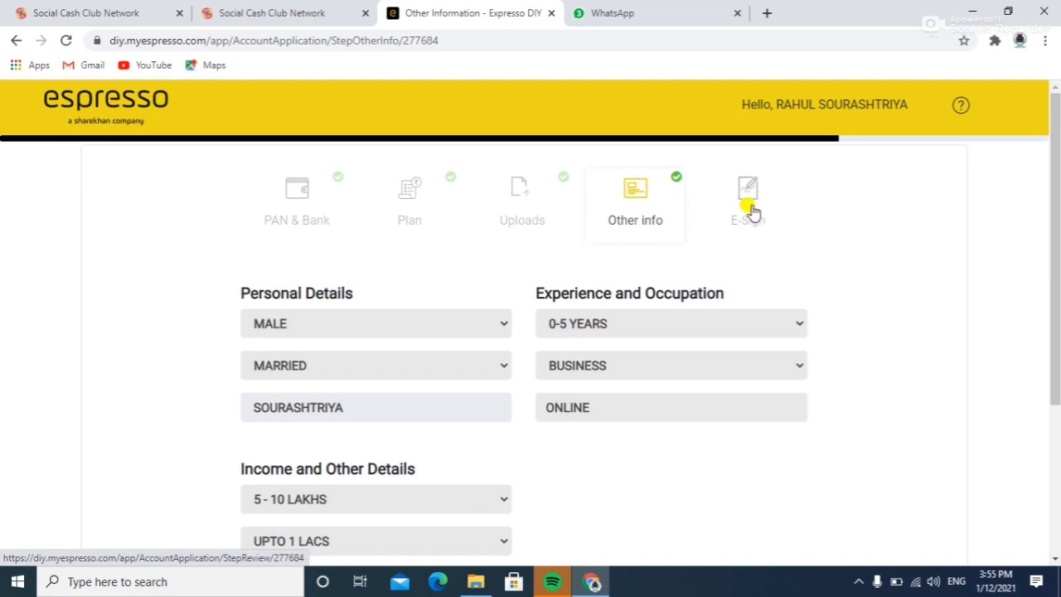
scroll(752, 211, "down", 1)
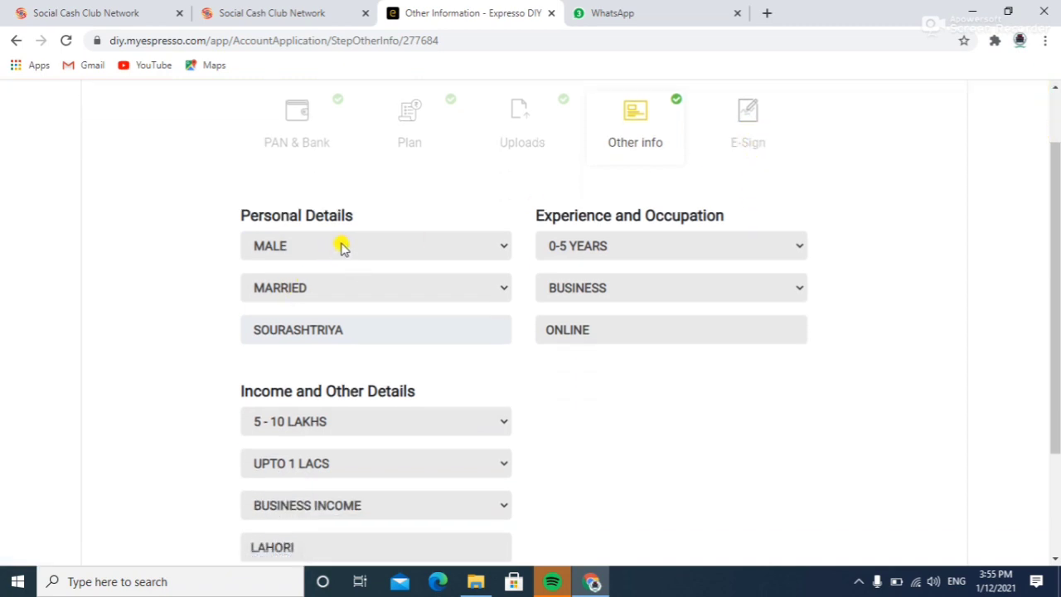
scroll(407, 386, "down", 2)
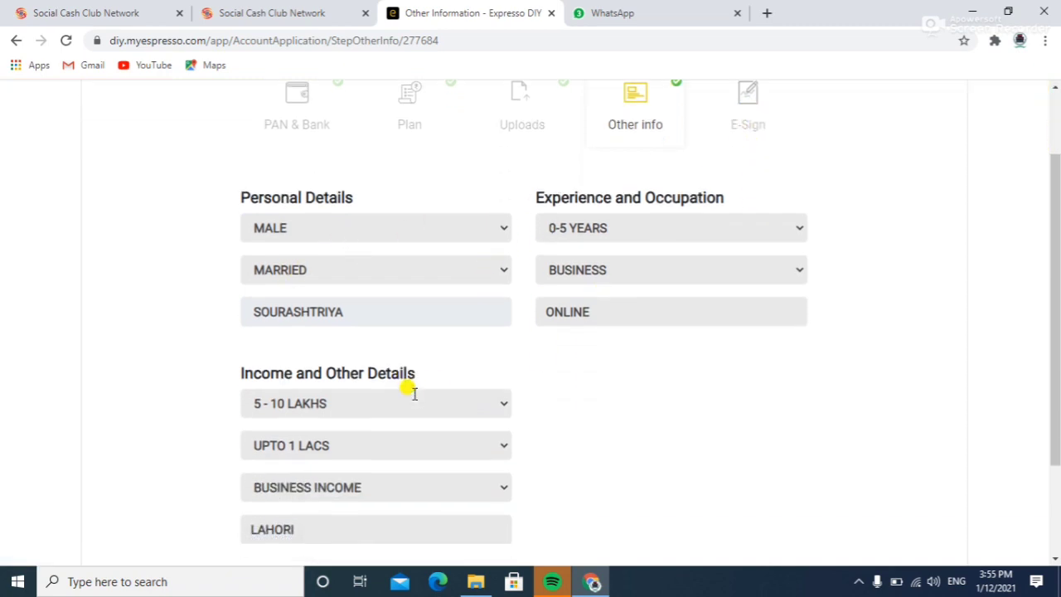
left_click(516, 481)
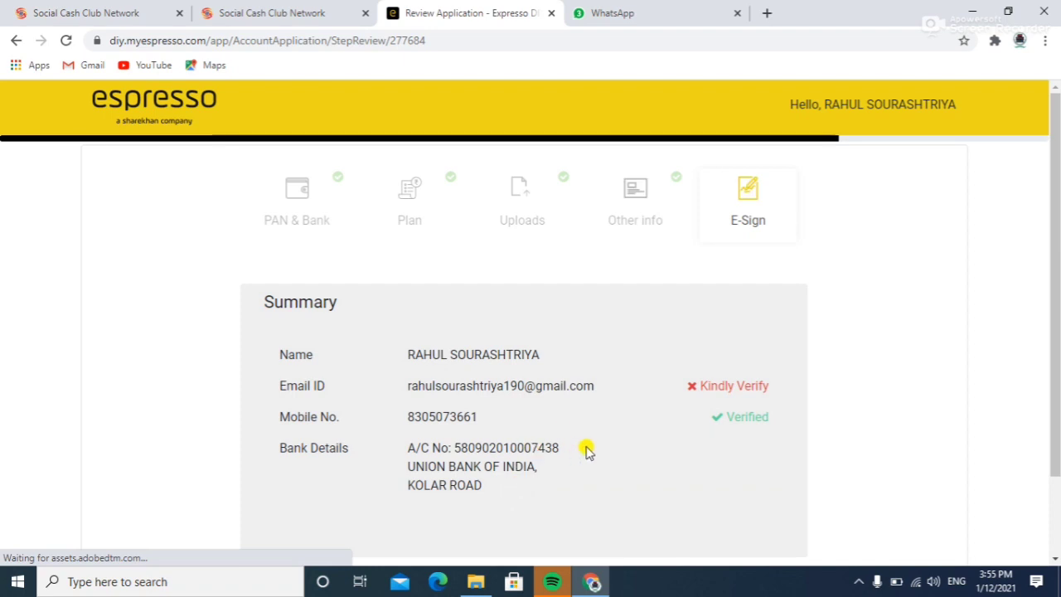
Pause the screen recorder from its system tray icon
scroll(448, 372, "down", 1)
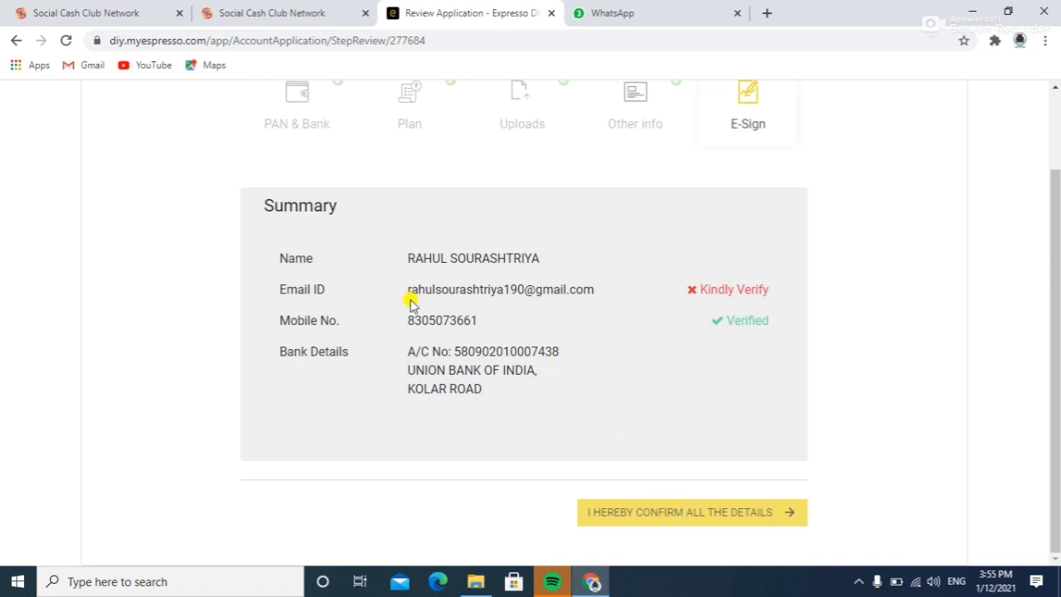
left_click(858, 581)
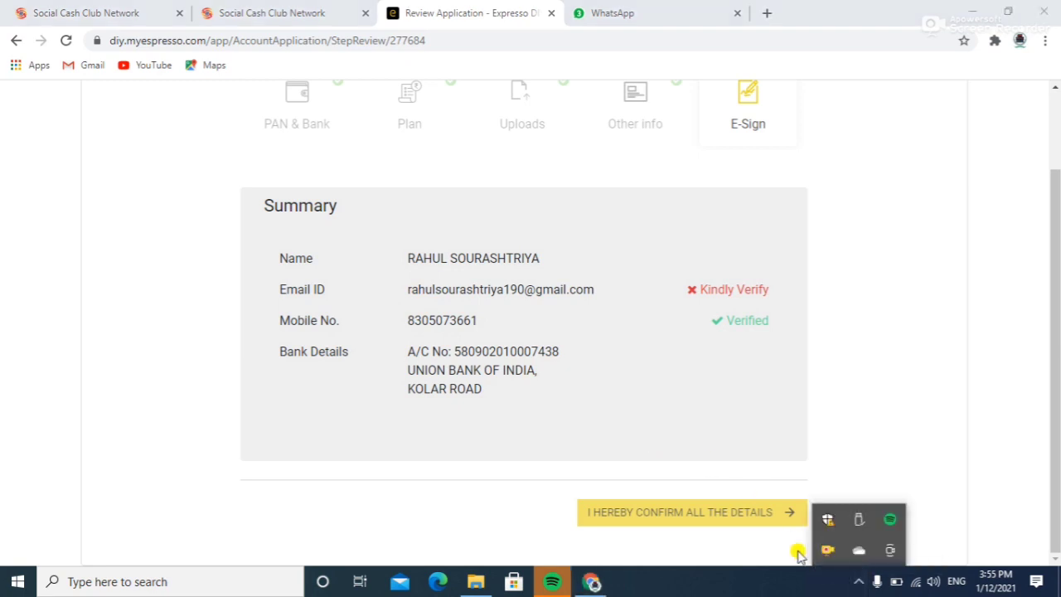
right_click(831, 549)
left_click(670, 393)
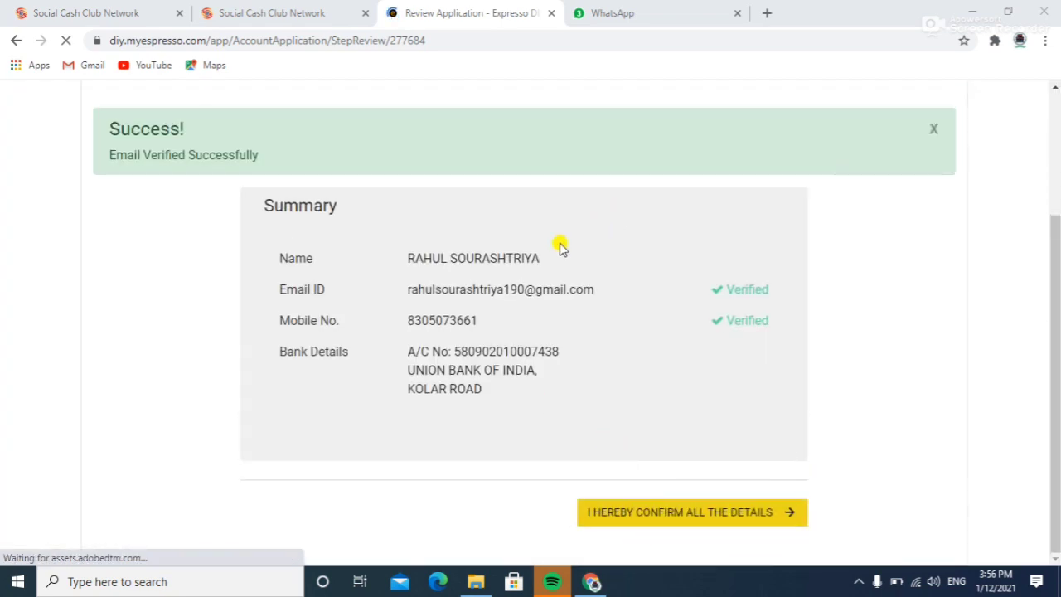
Confirm all the application details with 'I HEREBY CONFIRM ALL THE DETAILS'
scroll(580, 332, "up", 1)
scroll(647, 455, "down", 1)
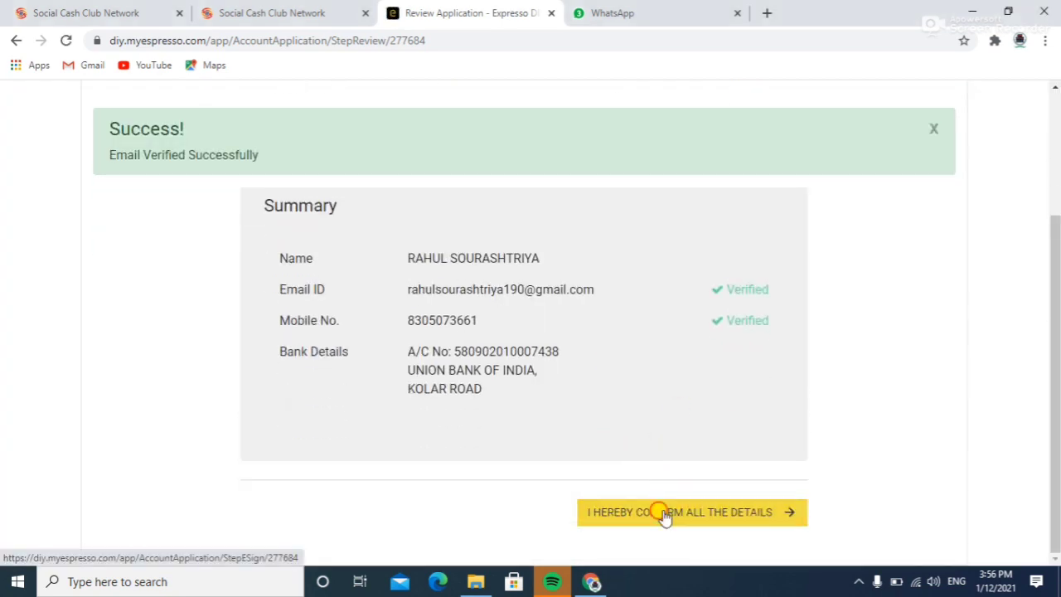
left_click(665, 515)
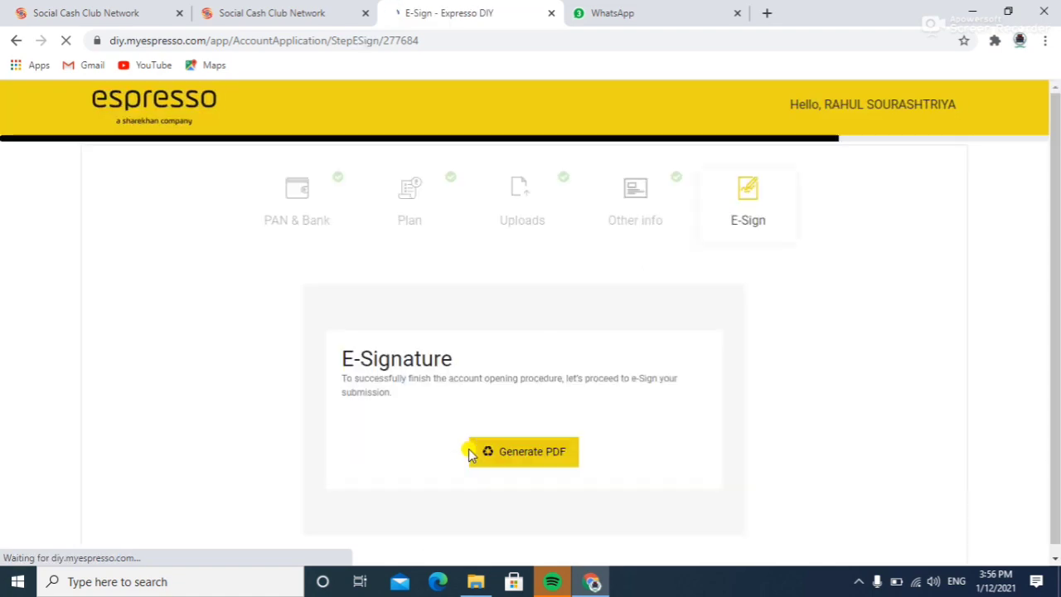
Generate the application PDF and open the client registration form for e-sign
left_click(519, 452)
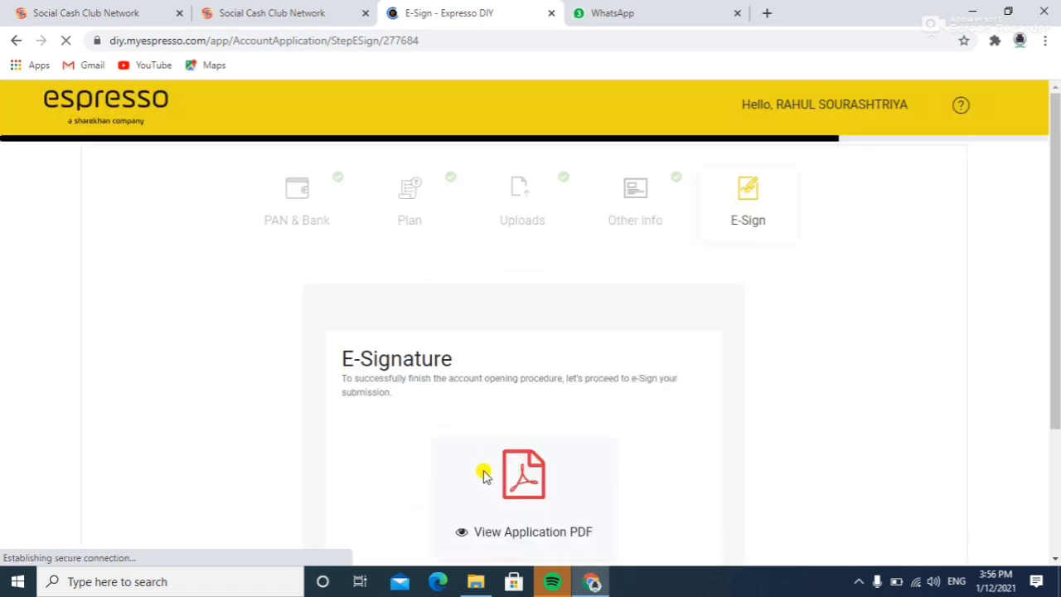
scroll(498, 464, "down", 2)
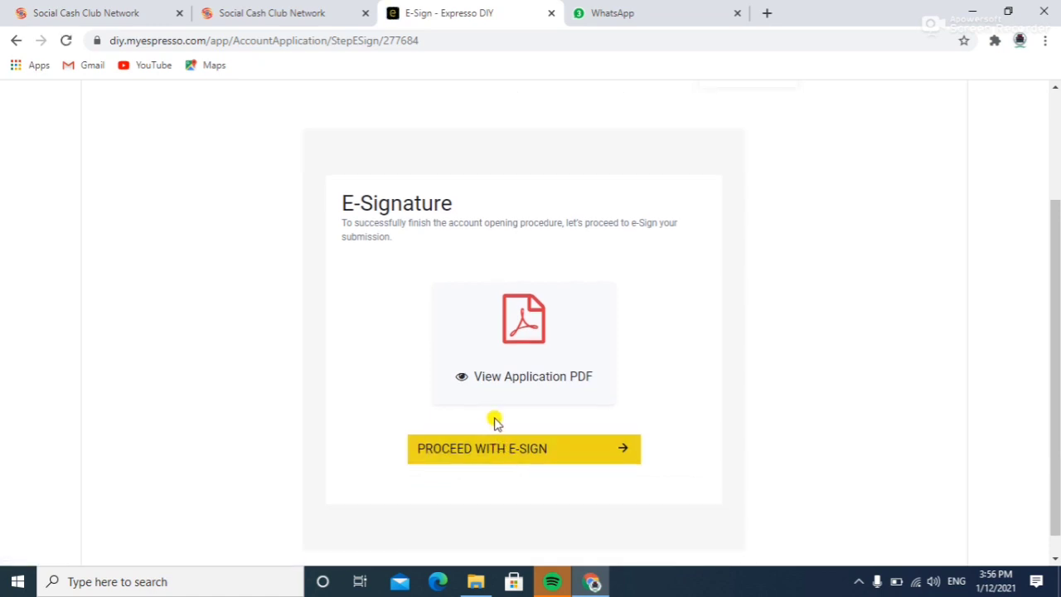
left_click(504, 460)
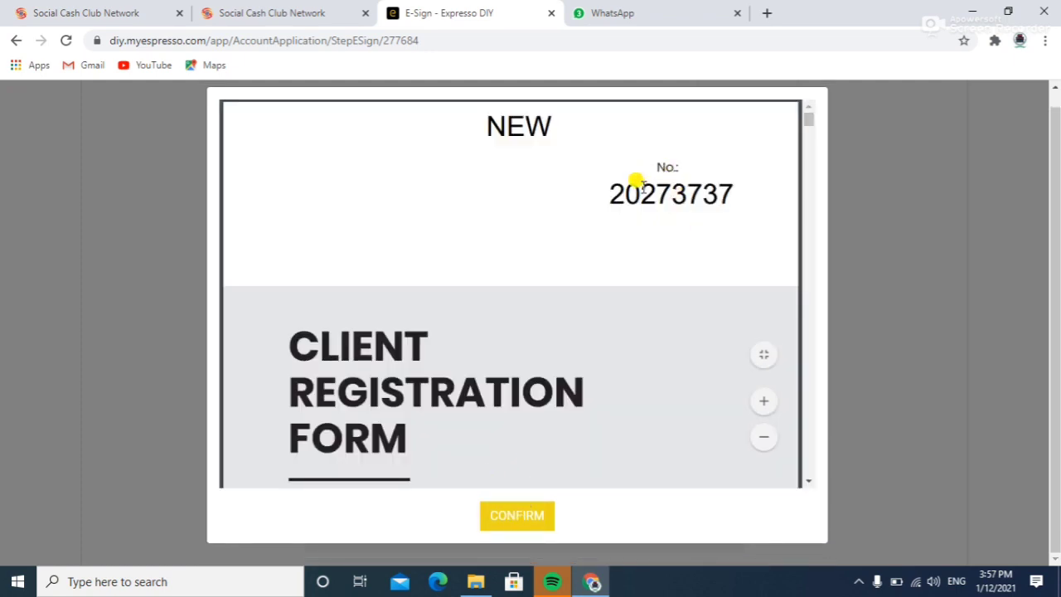
Review the registration form, confirm it, and proceed with E-Sign
left_click_drag(604, 190, 731, 194)
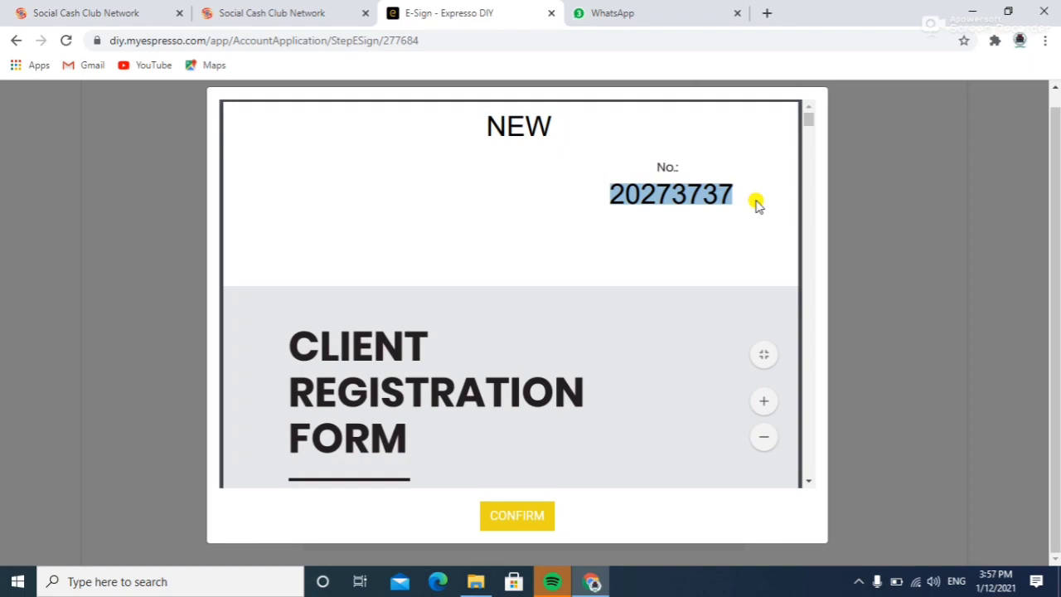
scroll(543, 290, "down", 10)
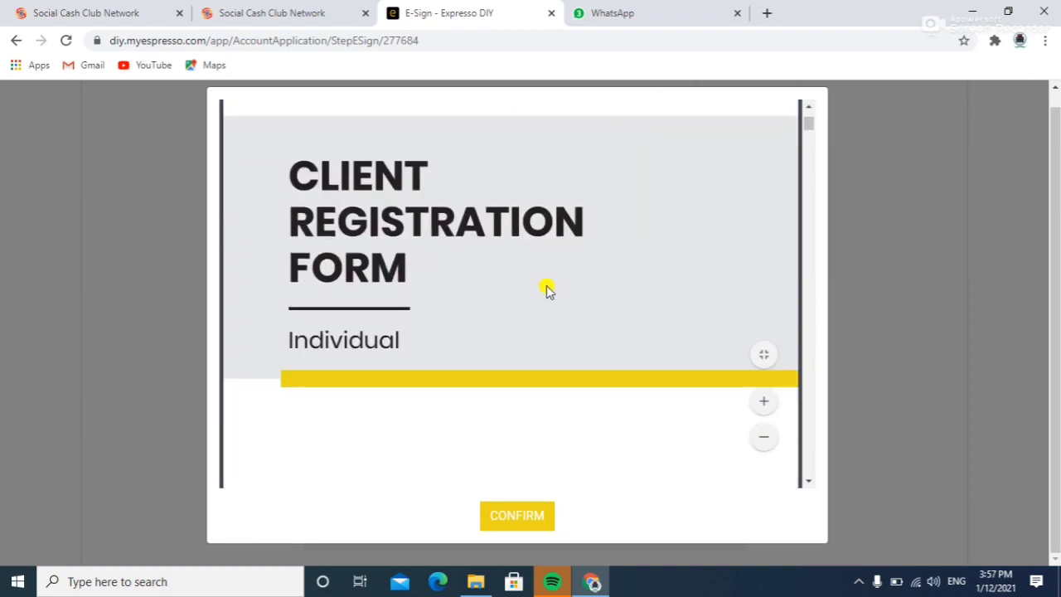
scroll(534, 290, "down", 15)
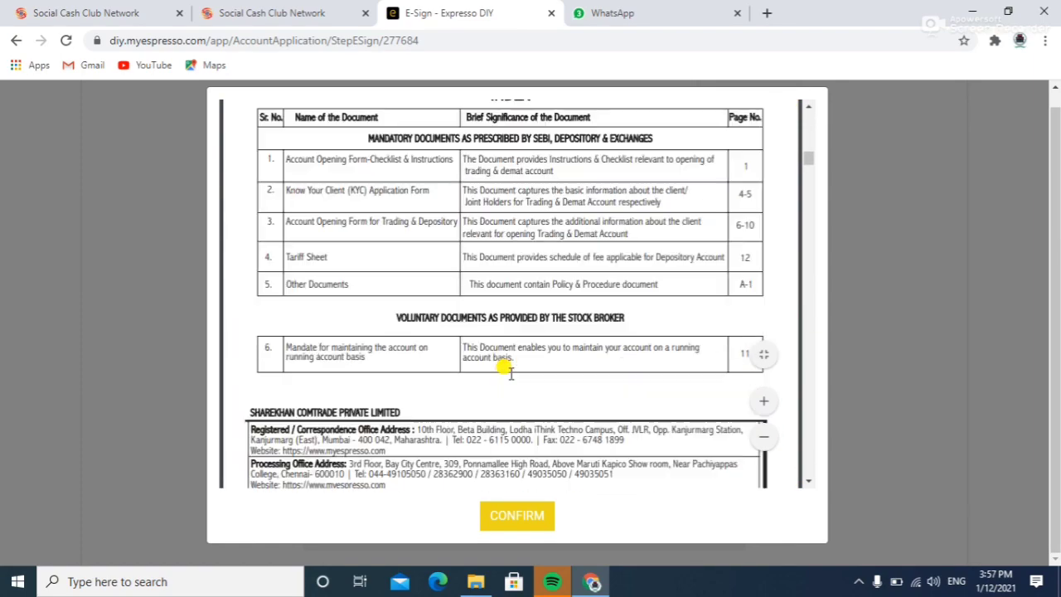
left_click(535, 514)
left_click(524, 458)
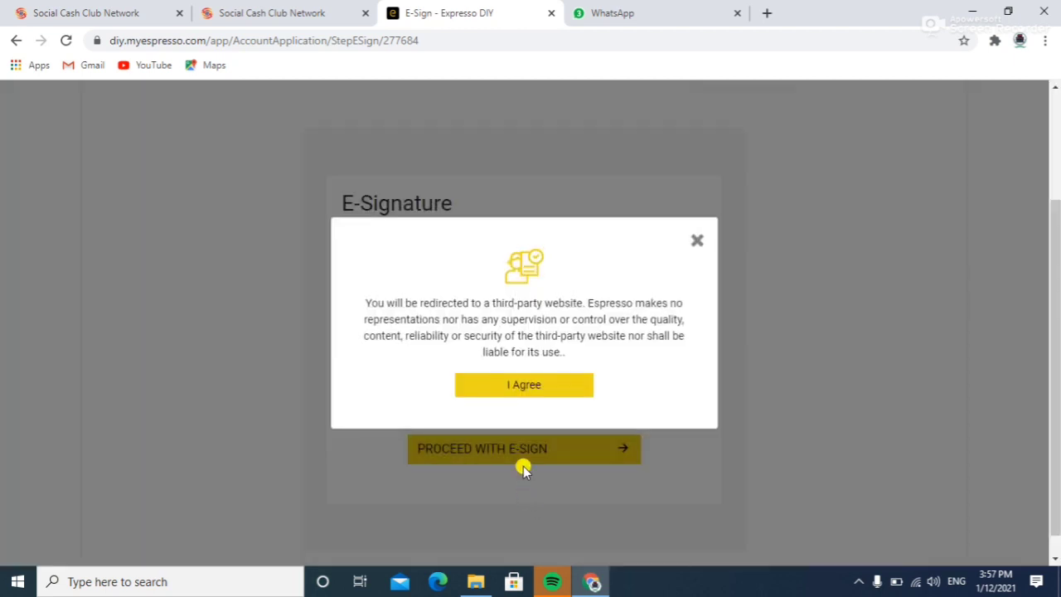
Accept the NSDL eSign redirect, then reload the failed page twice, resubmitting the form each time
left_click(532, 388)
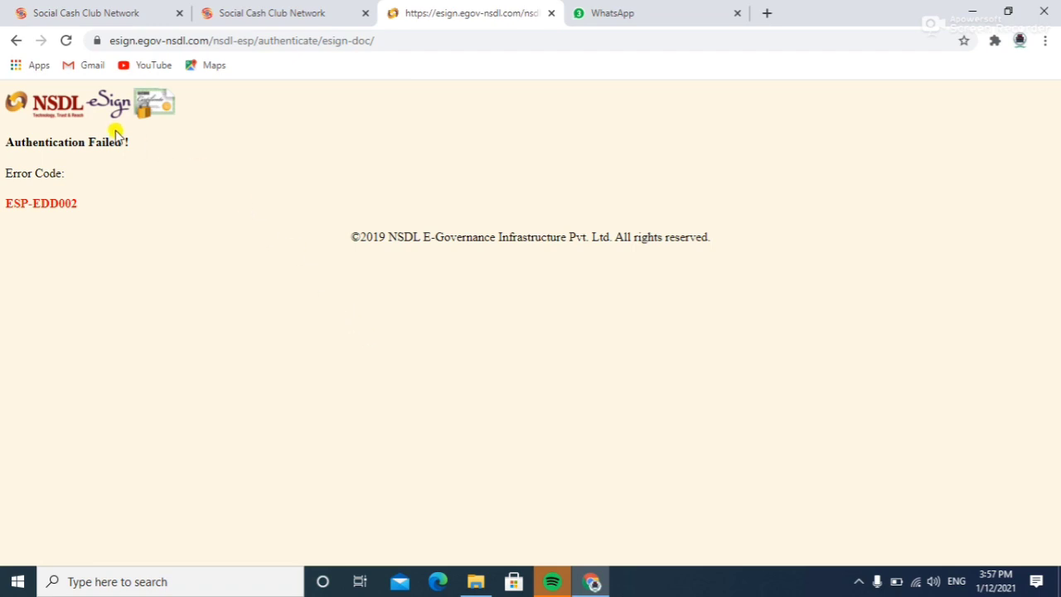
left_click(65, 39)
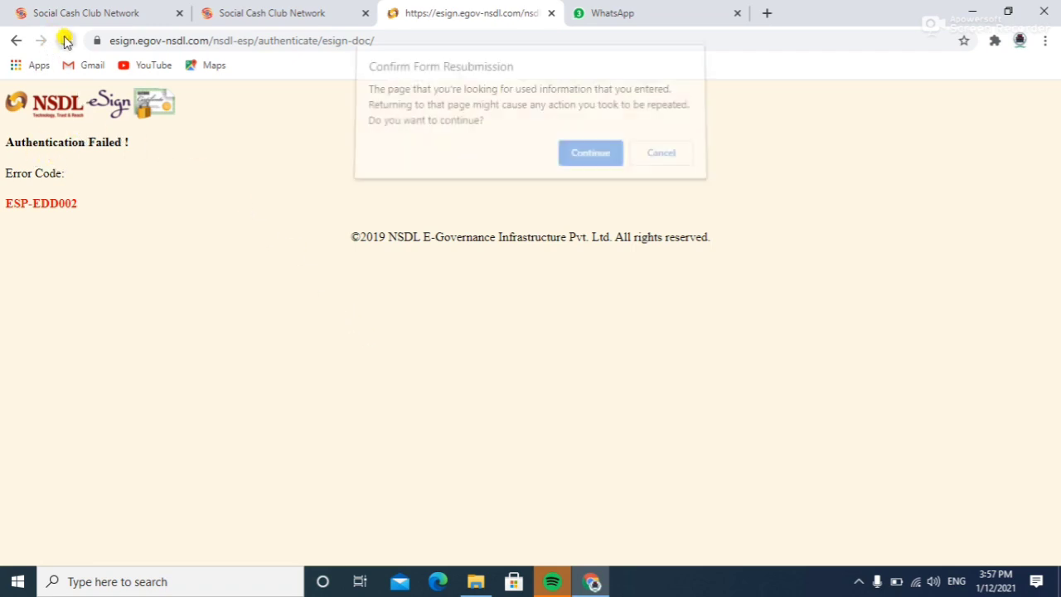
left_click(585, 161)
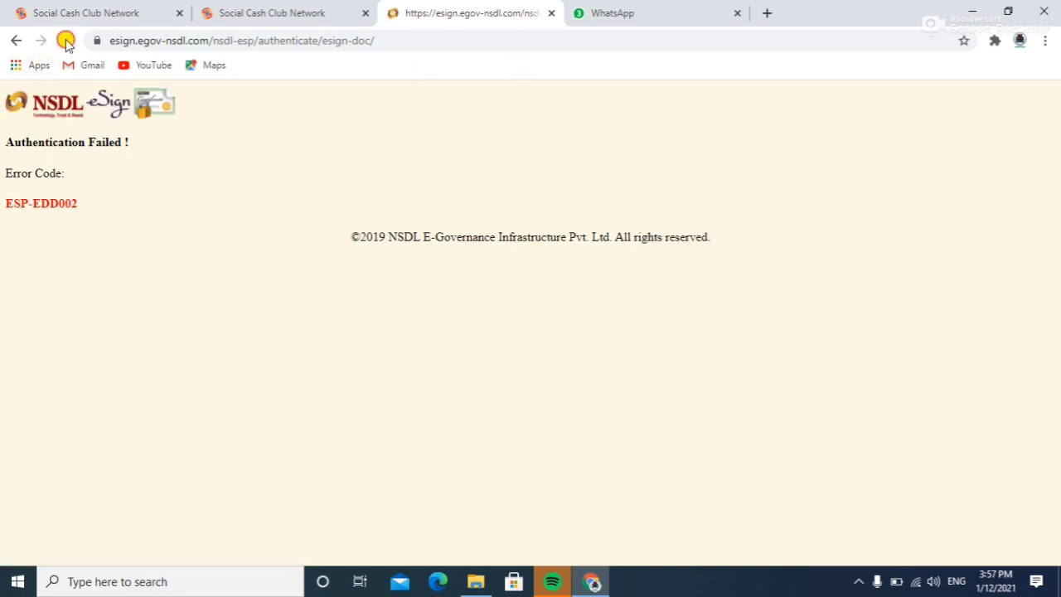
left_click(66, 40)
left_click(590, 159)
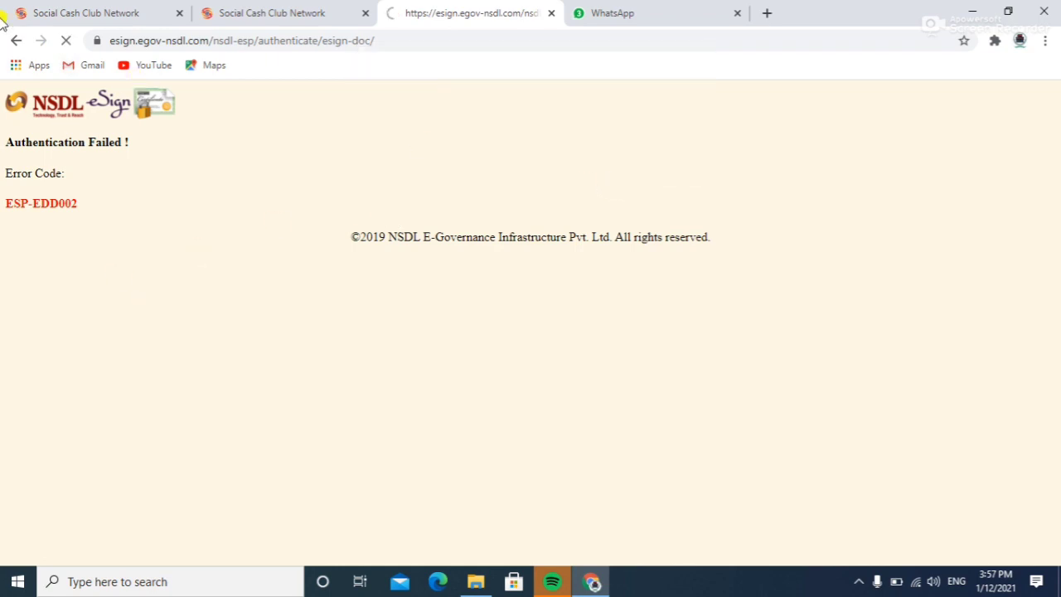